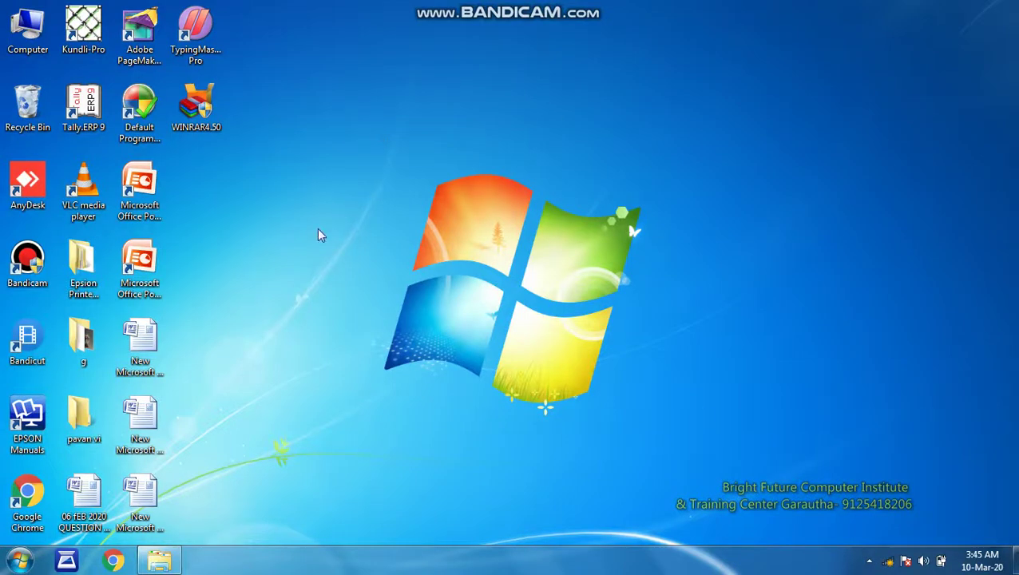
Launch Microsoft Office Word 2007 from the Start menu's Microsoft Office program group.
click(19, 562)
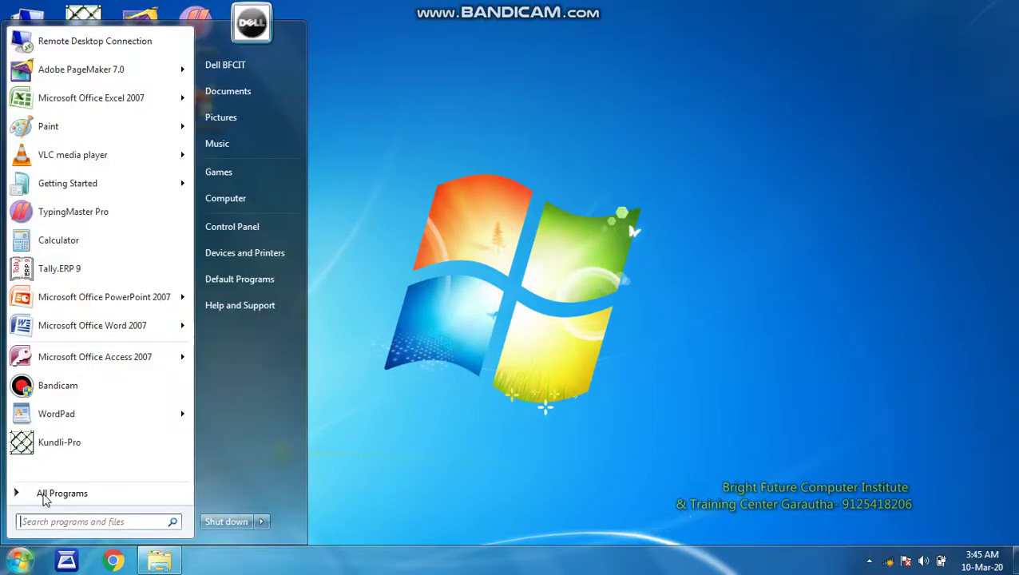
click(62, 494)
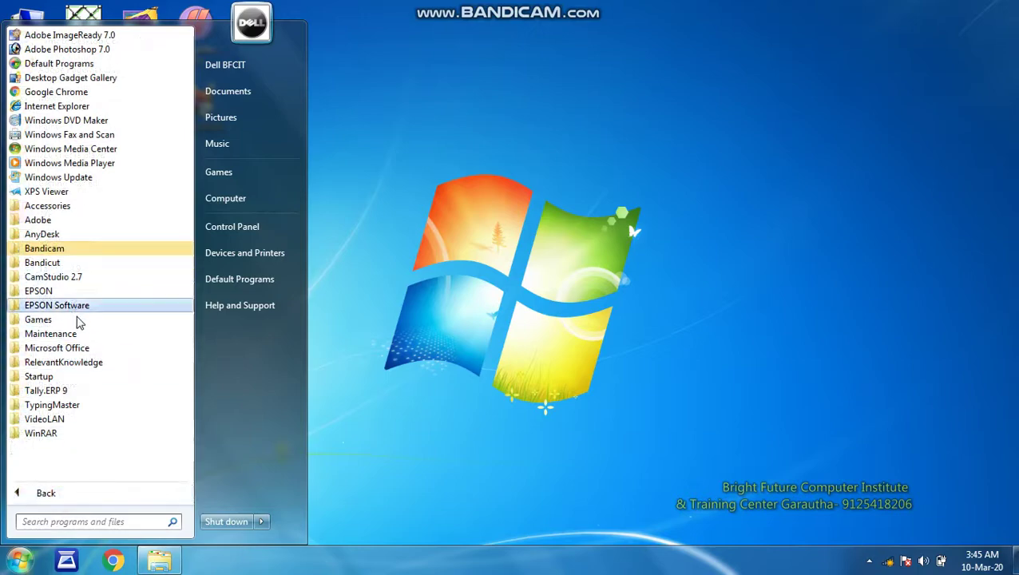
click(71, 346)
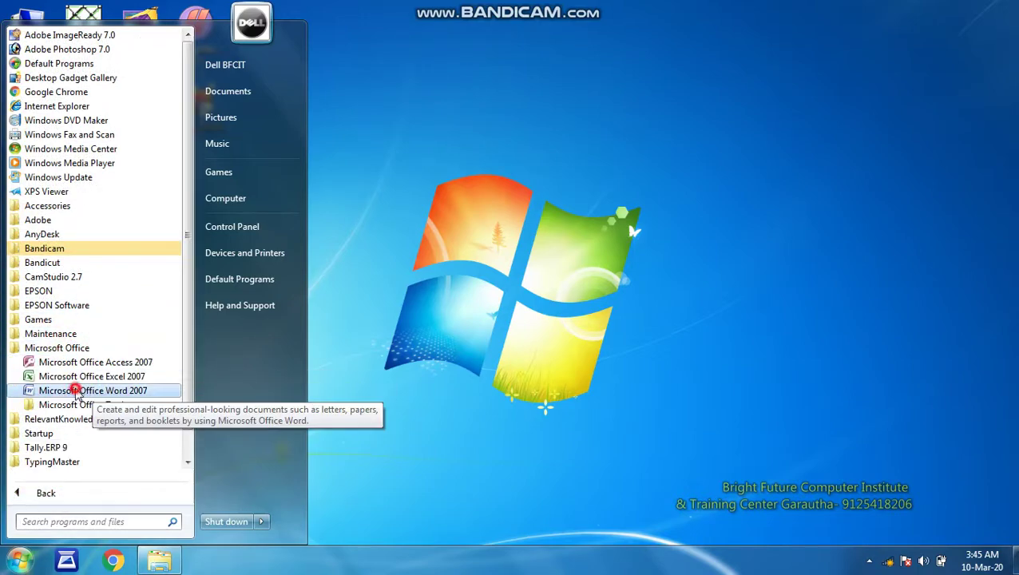
click(76, 391)
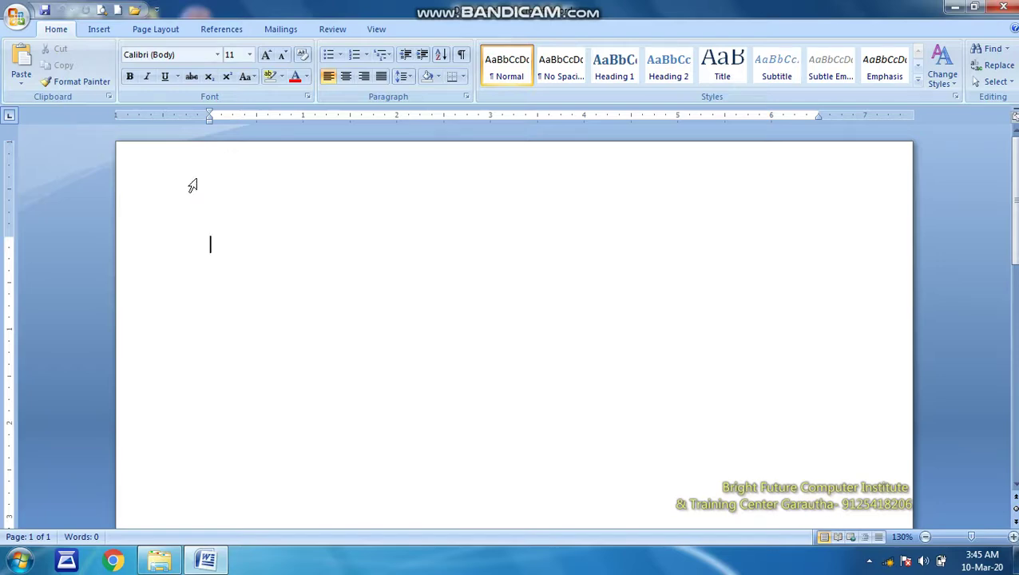
Open the recent document 'class vi B' from the Office menu and switch to the View tab.
click(17, 18)
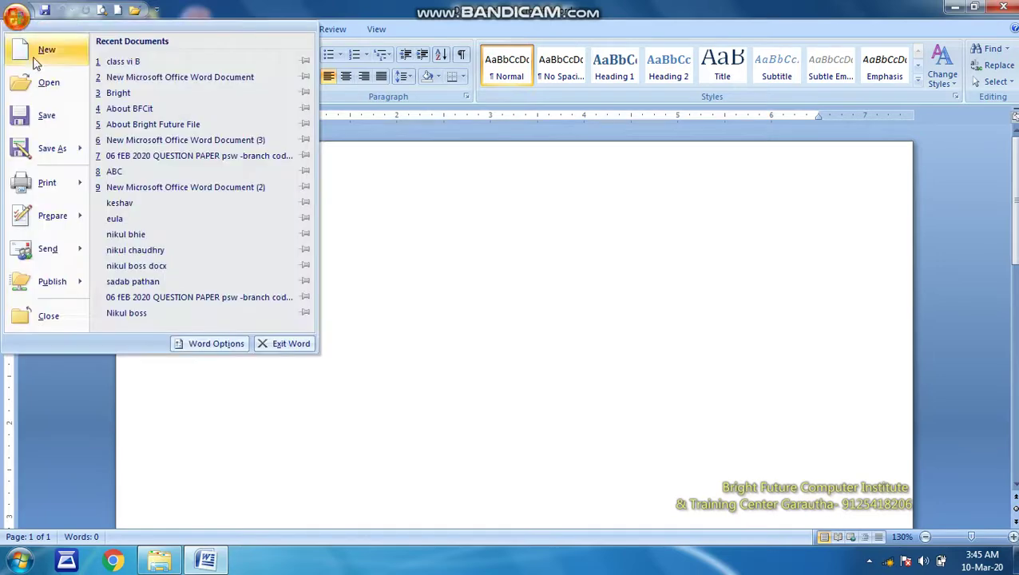
click(120, 61)
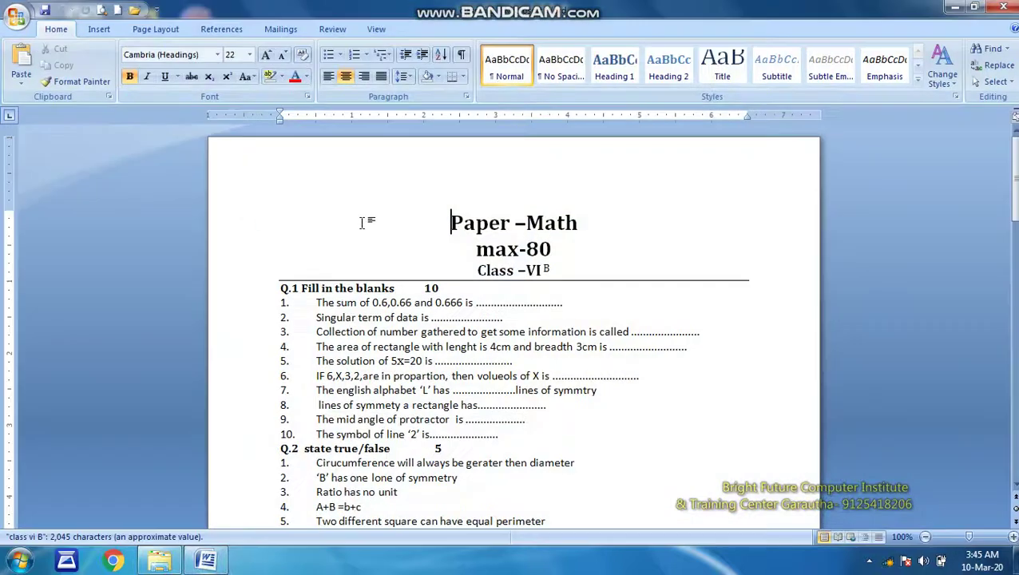
click(472, 248)
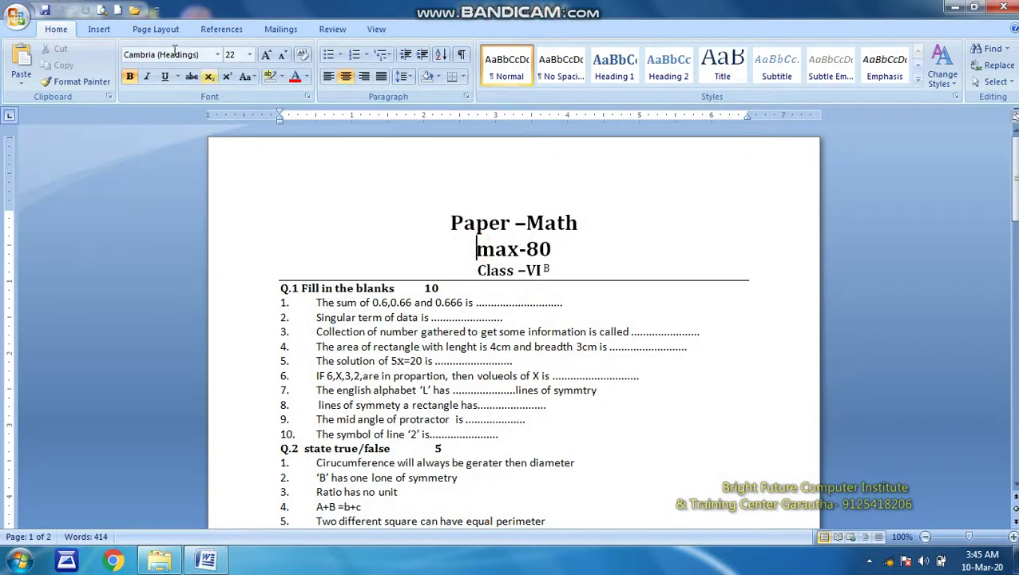
click(369, 29)
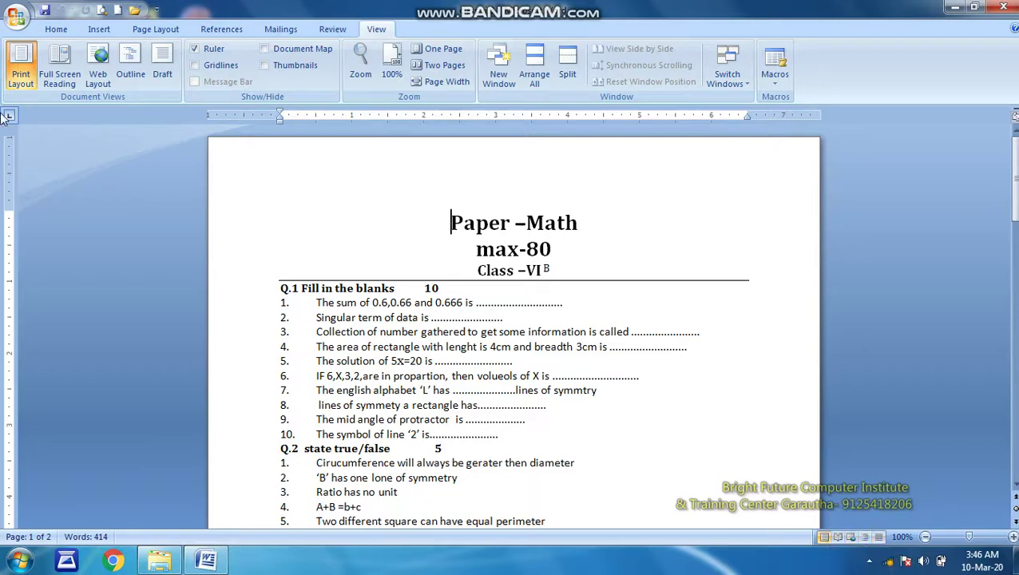
click(22, 73)
click(439, 223)
scroll(523, 282, down, 5)
scroll(523, 281, down, 6)
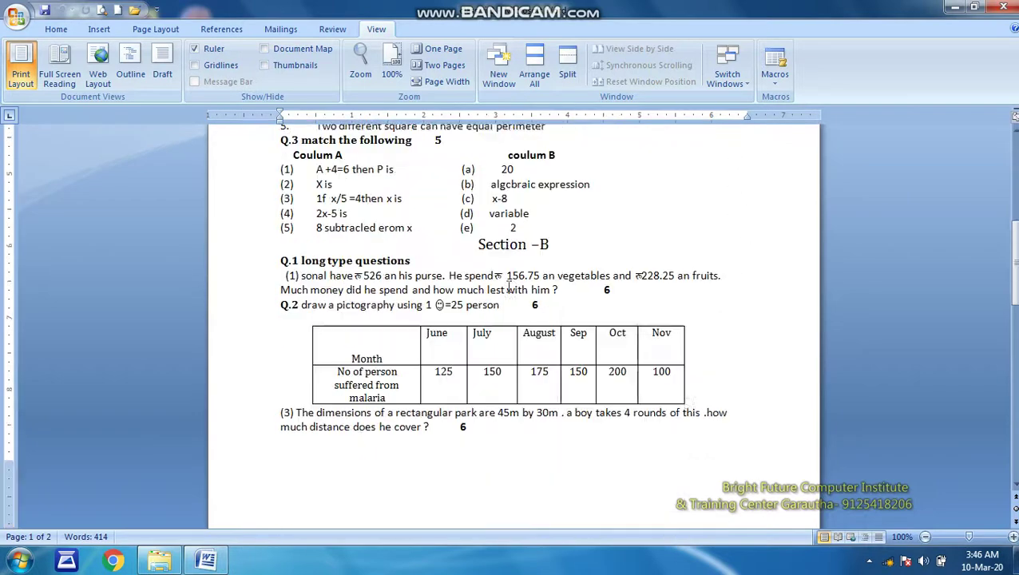
scroll(523, 282, down, 3)
scroll(457, 304, up, 13)
scroll(457, 304, down, 3)
scroll(451, 306, down, 3)
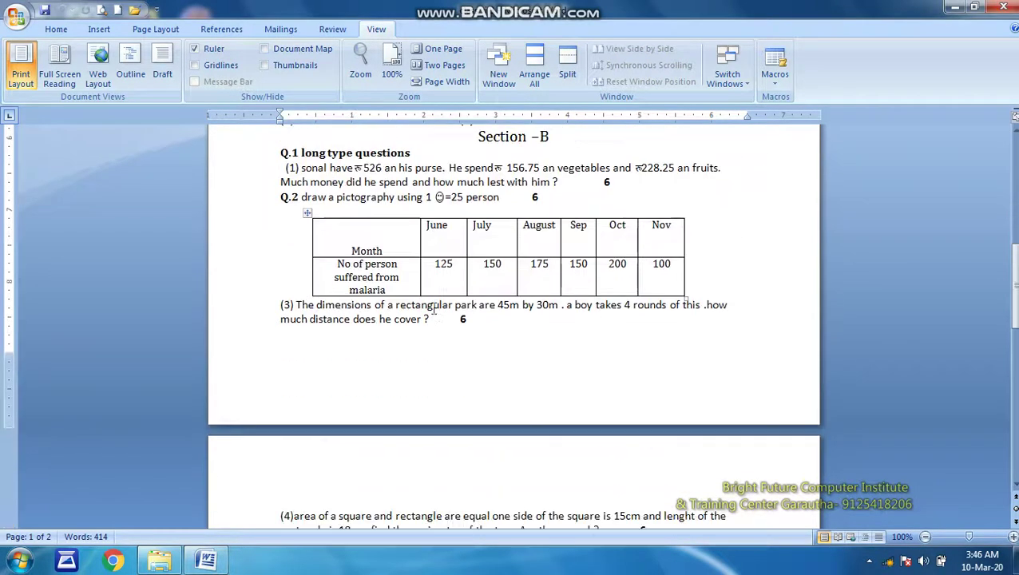
scroll(443, 308, down, 8)
scroll(433, 308, down, 2)
scroll(434, 308, up, 6)
scroll(432, 307, up, 10)
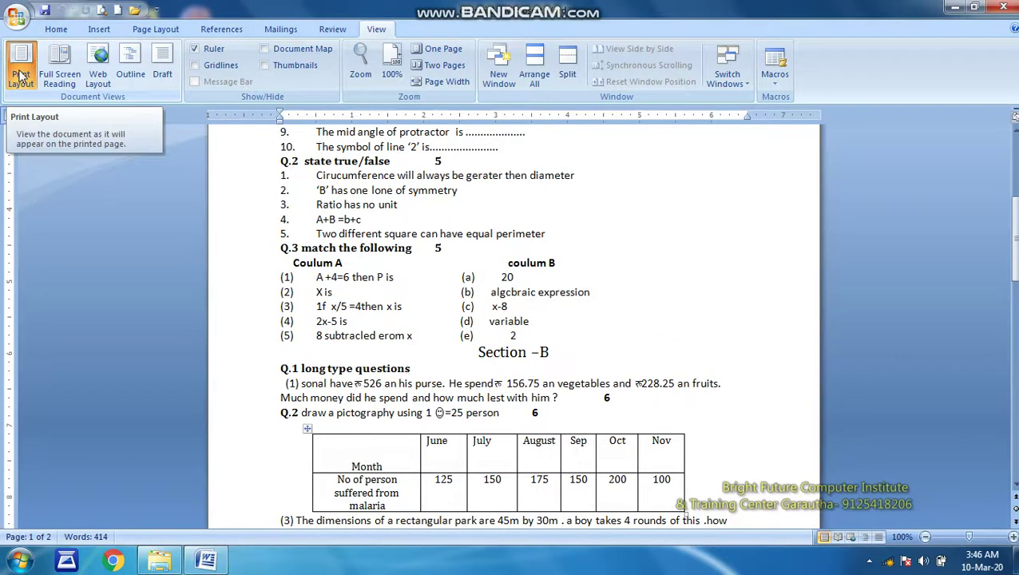
click(58, 75)
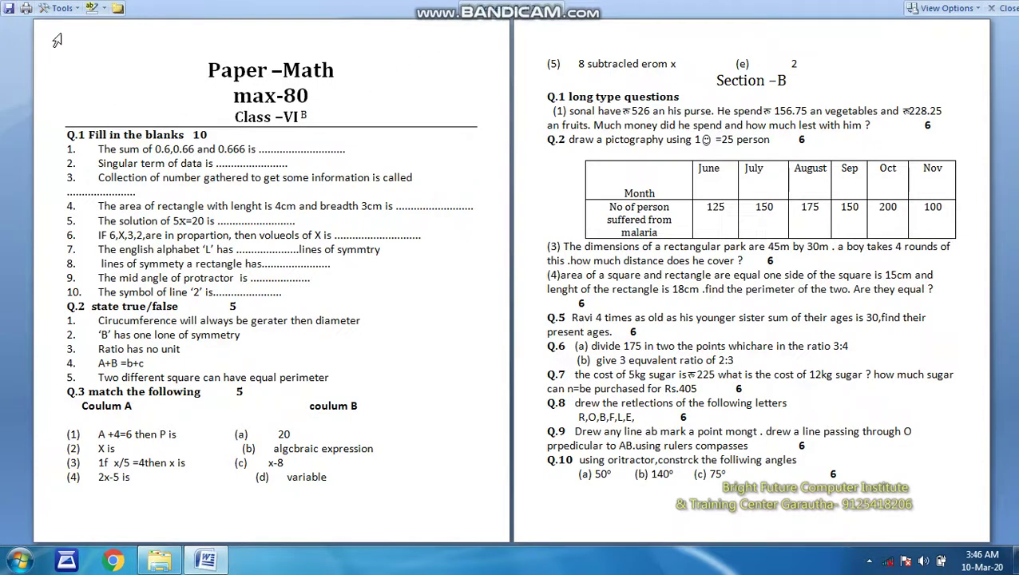
click(1004, 8)
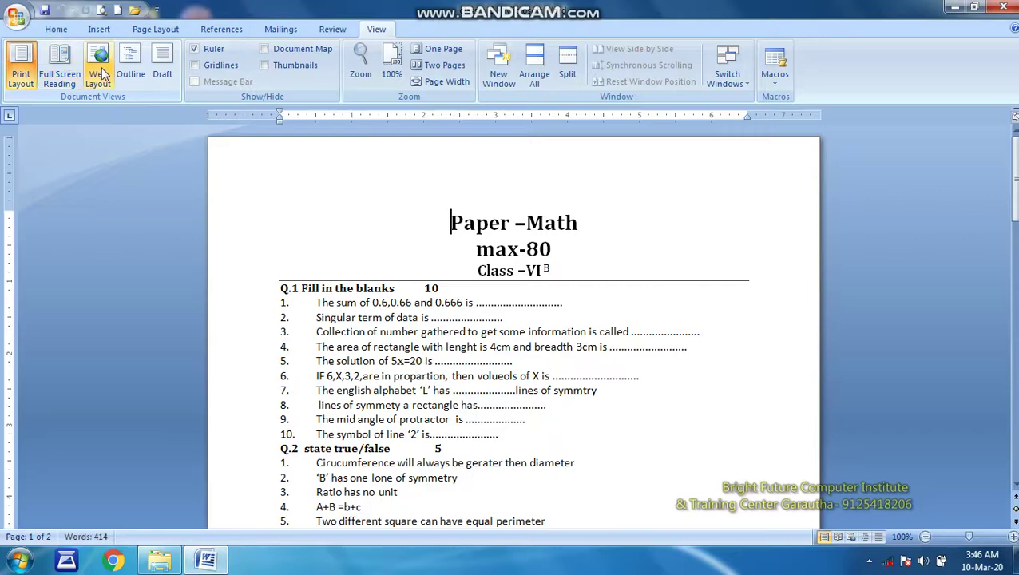
click(97, 68)
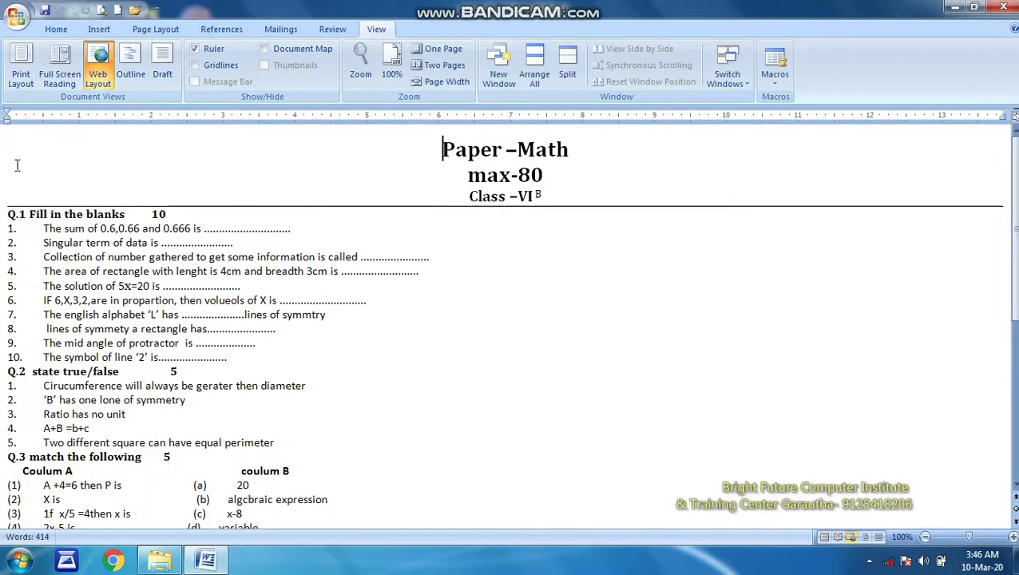
scroll(459, 277, down, 1)
scroll(347, 292, down, 4)
scroll(347, 292, down, 3)
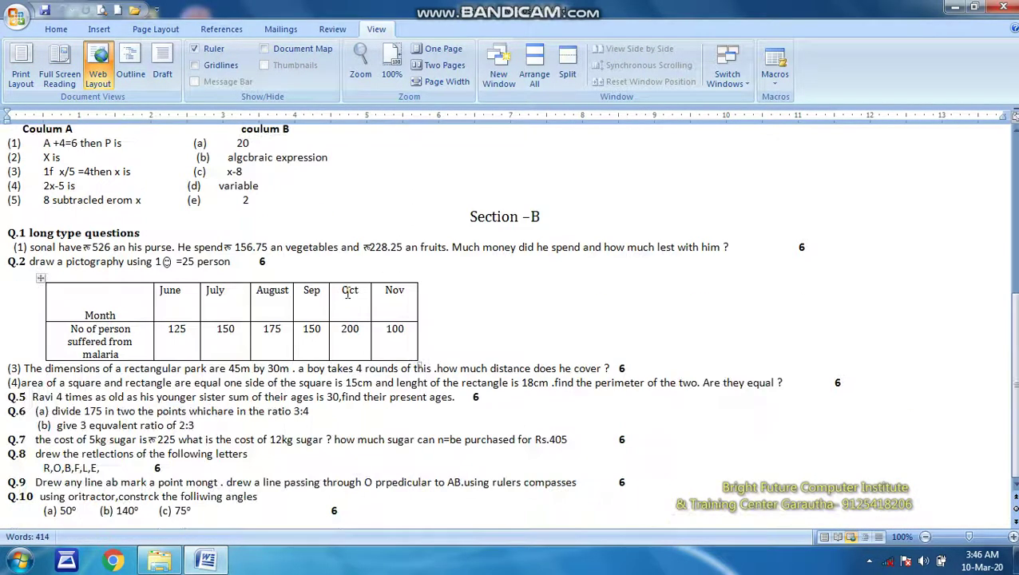
scroll(348, 292, up, 4)
scroll(348, 292, up, 6)
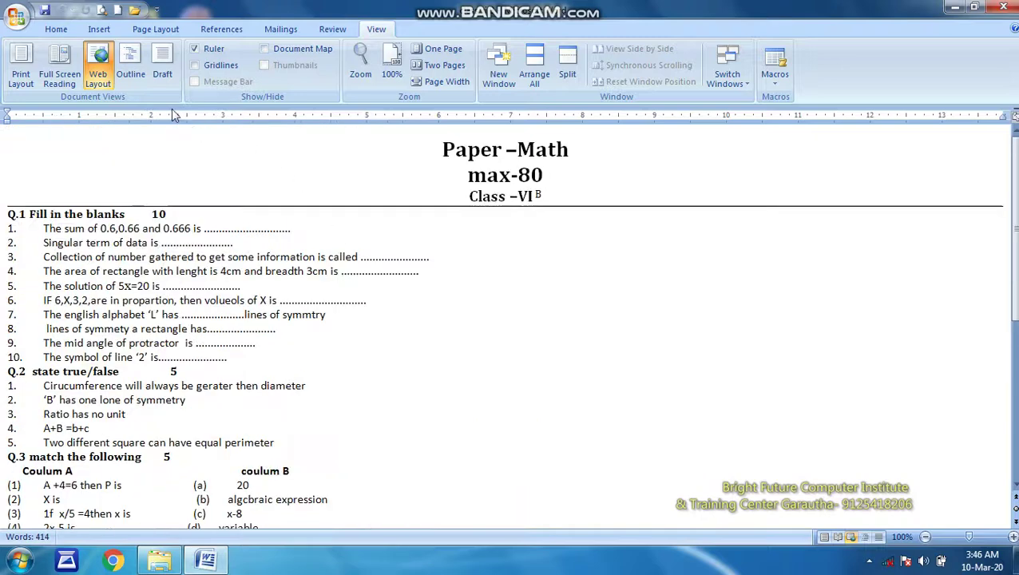
click(130, 68)
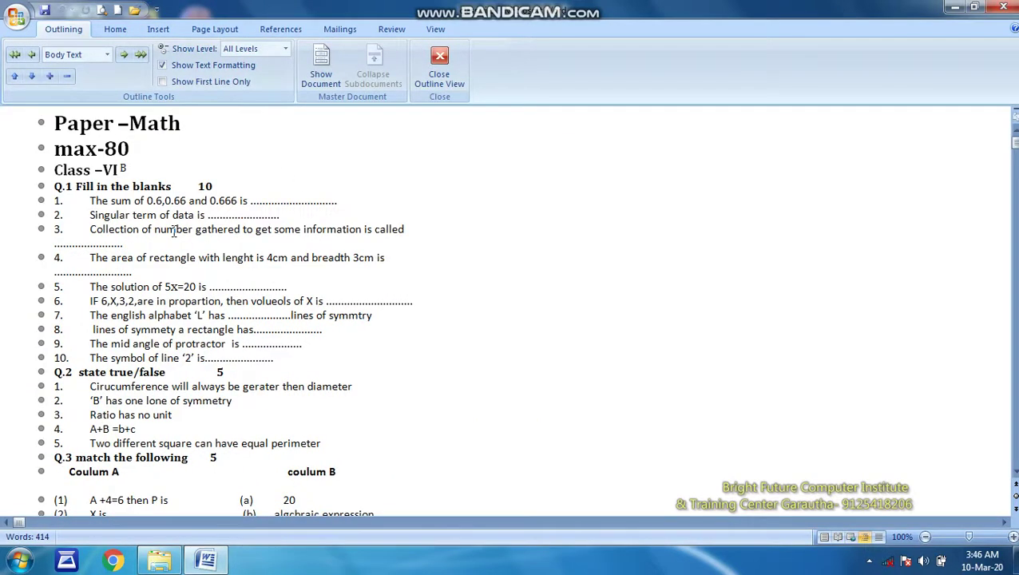
click(42, 126)
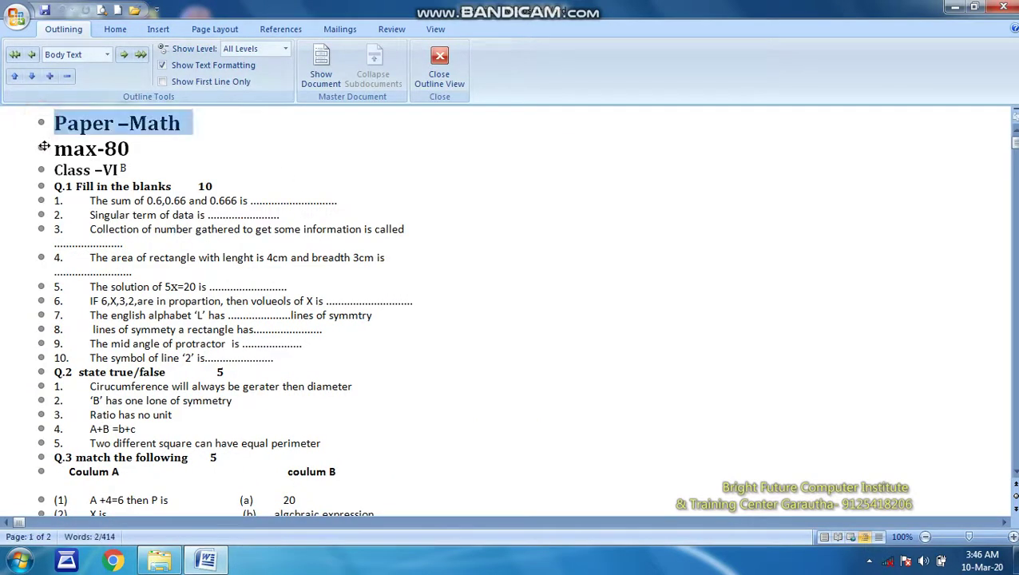
click(42, 148)
click(39, 170)
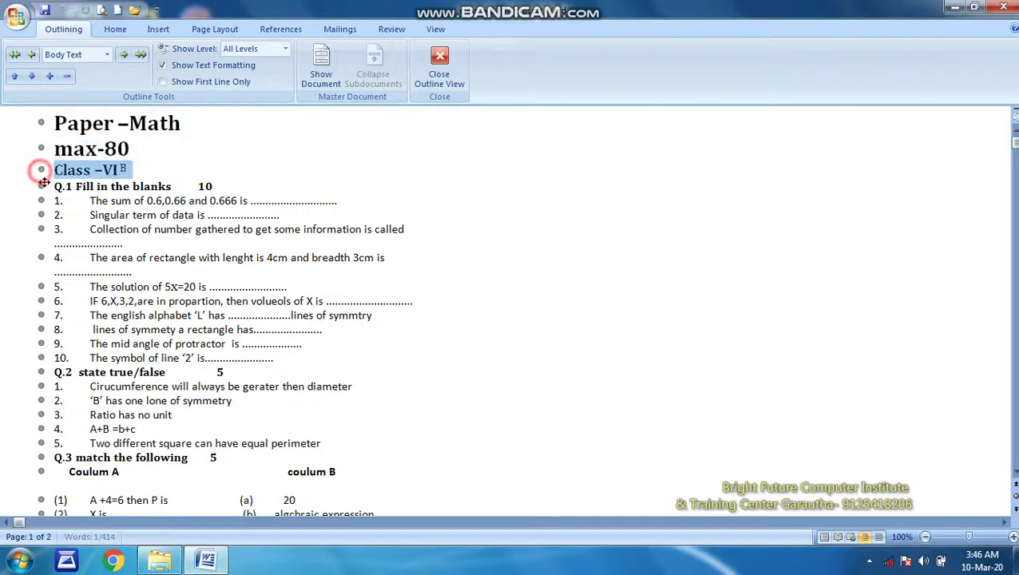
click(40, 186)
click(40, 215)
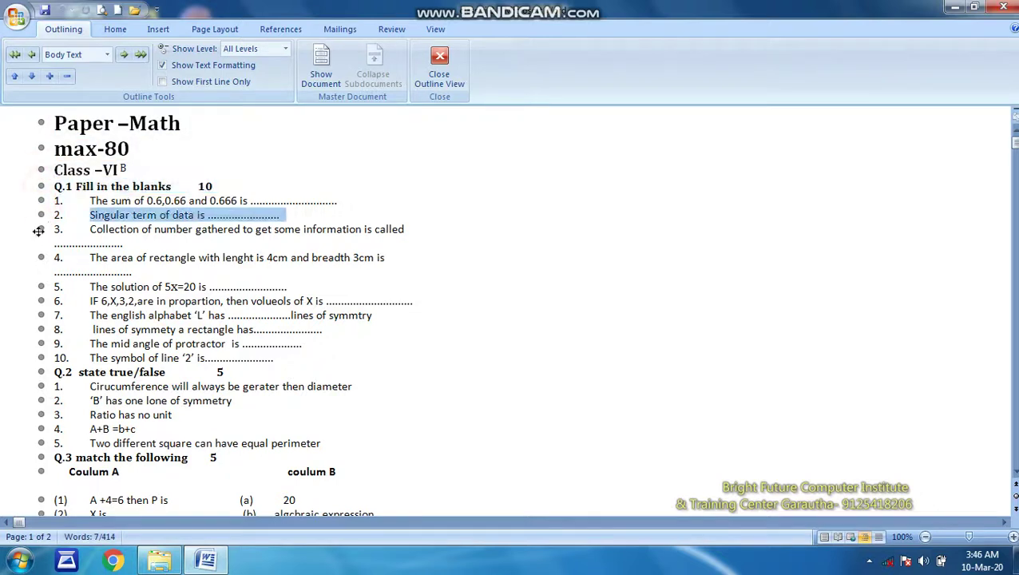
click(38, 230)
click(39, 257)
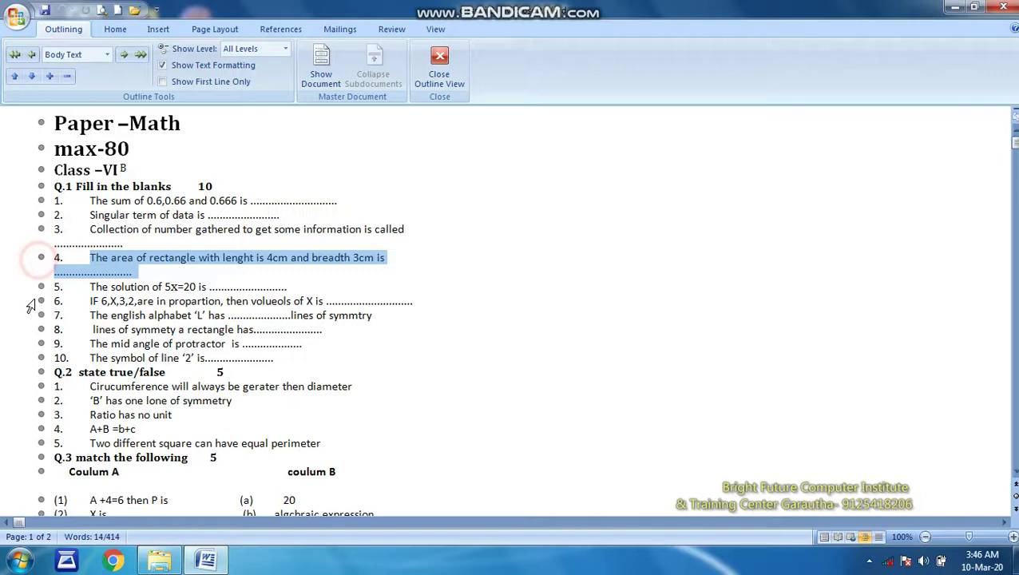
click(99, 351)
click(439, 74)
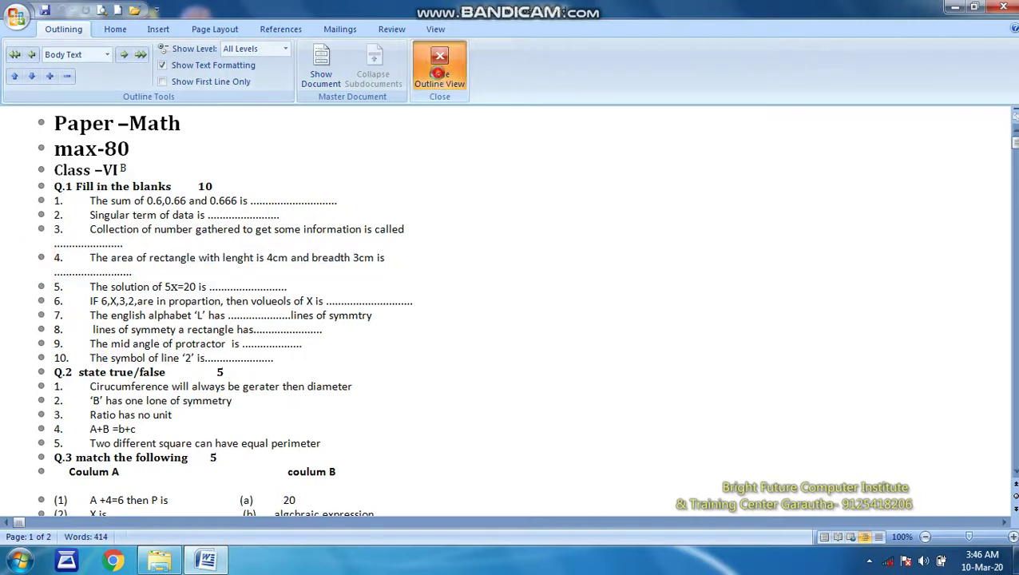
click(378, 30)
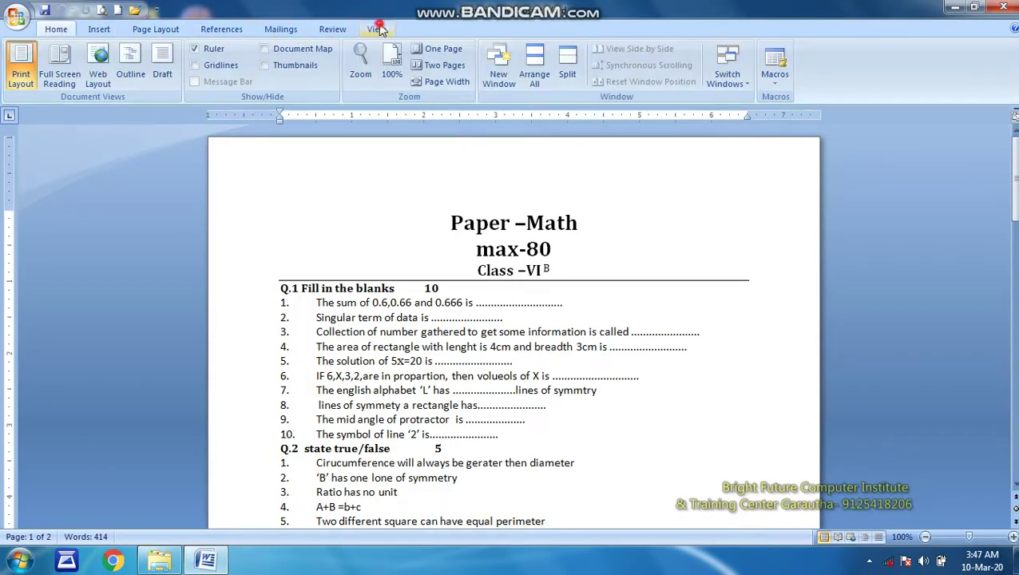
click(162, 73)
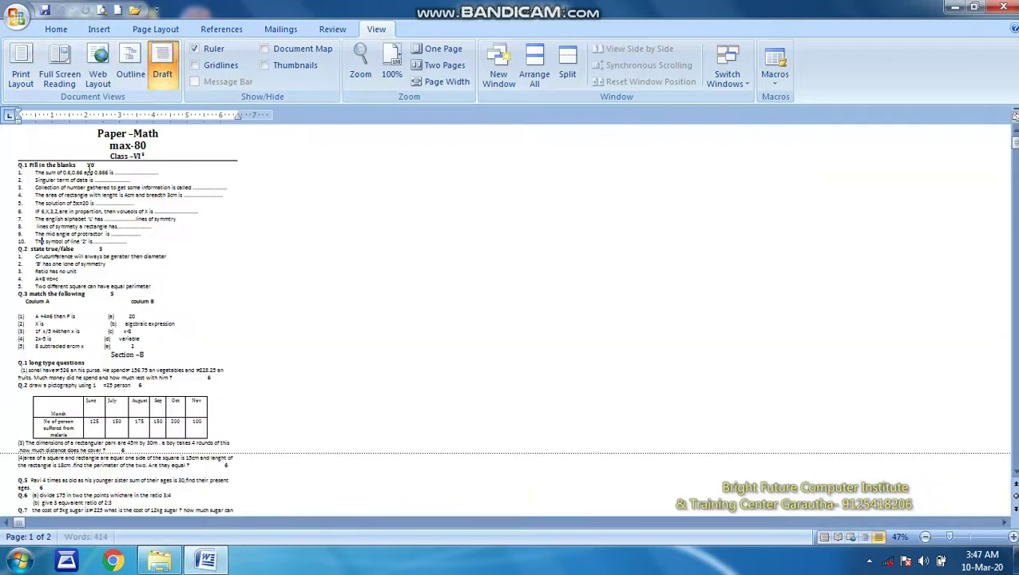
click(51, 149)
scroll(276, 269, down, 5)
scroll(263, 272, down, 3)
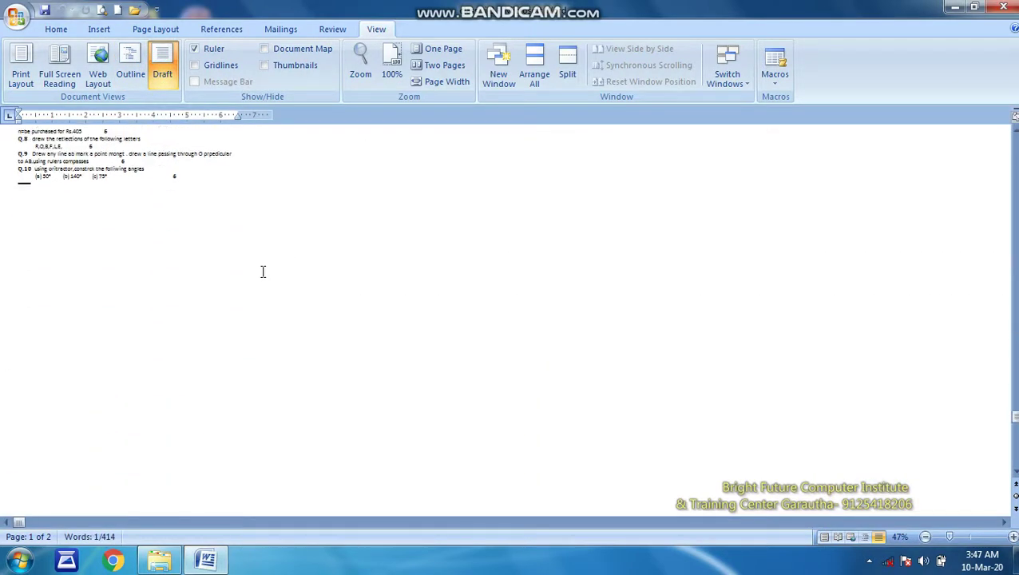
scroll(262, 273, up, 3)
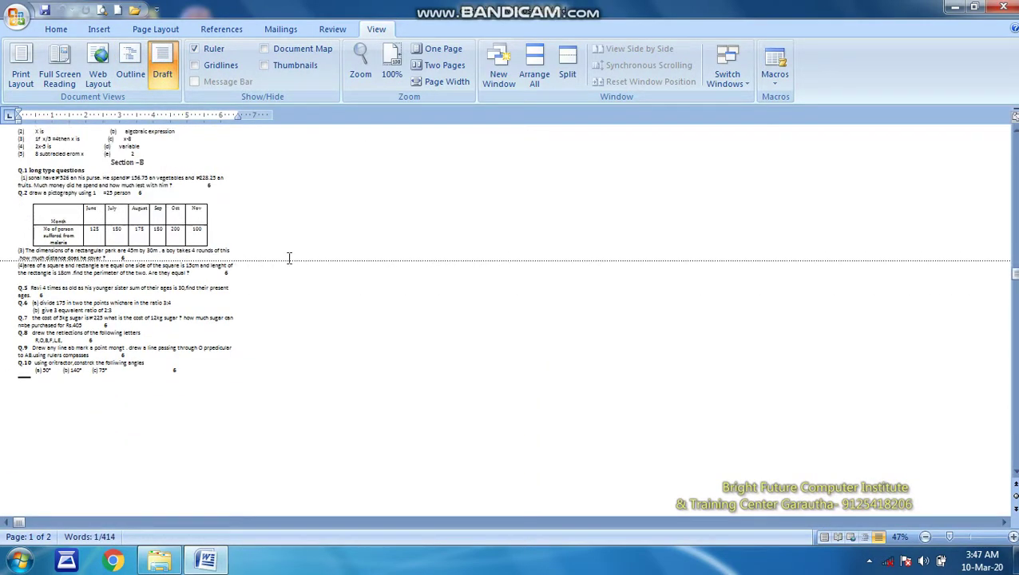
scroll(239, 227, up, 5)
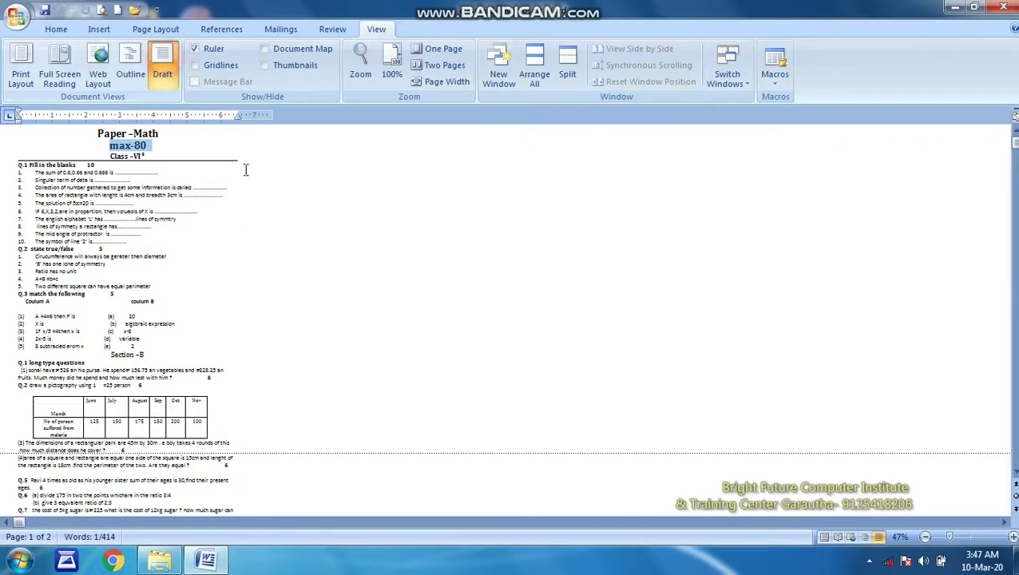
click(20, 67)
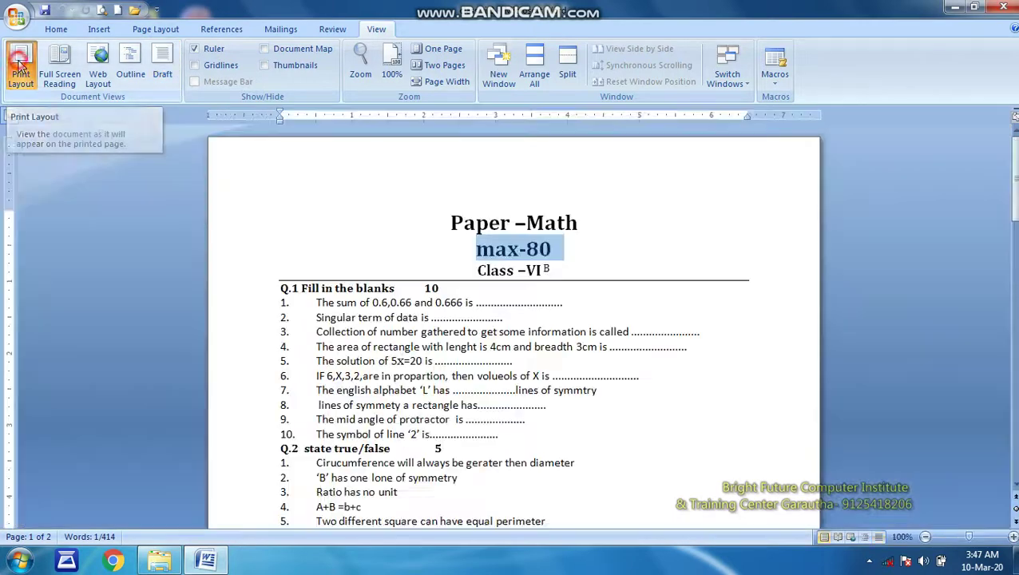
Toggle the rulers off and back on, turn on gridlines, and scroll through the paper.
click(194, 50)
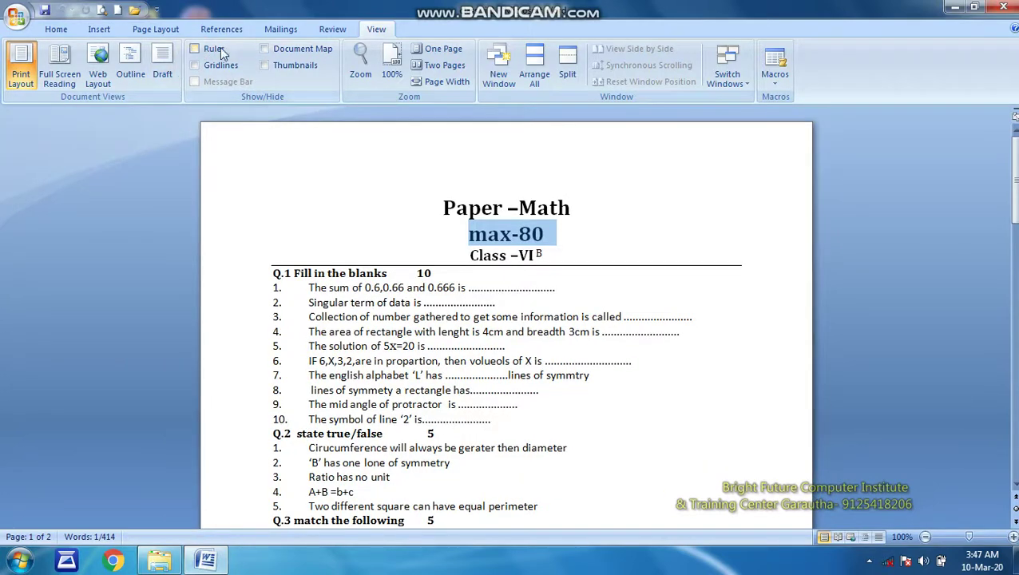
click(214, 49)
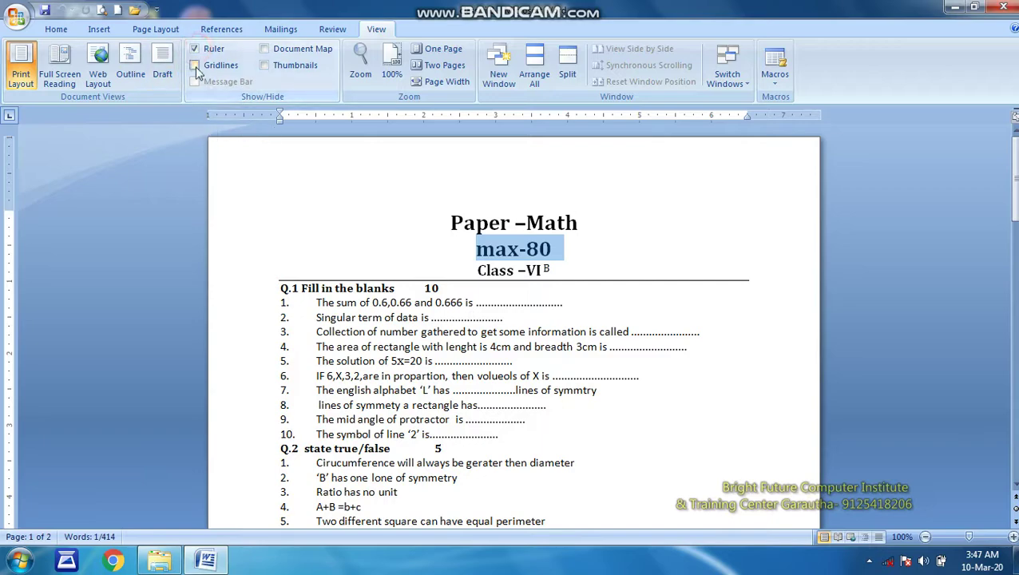
click(195, 66)
scroll(330, 270, down, 5)
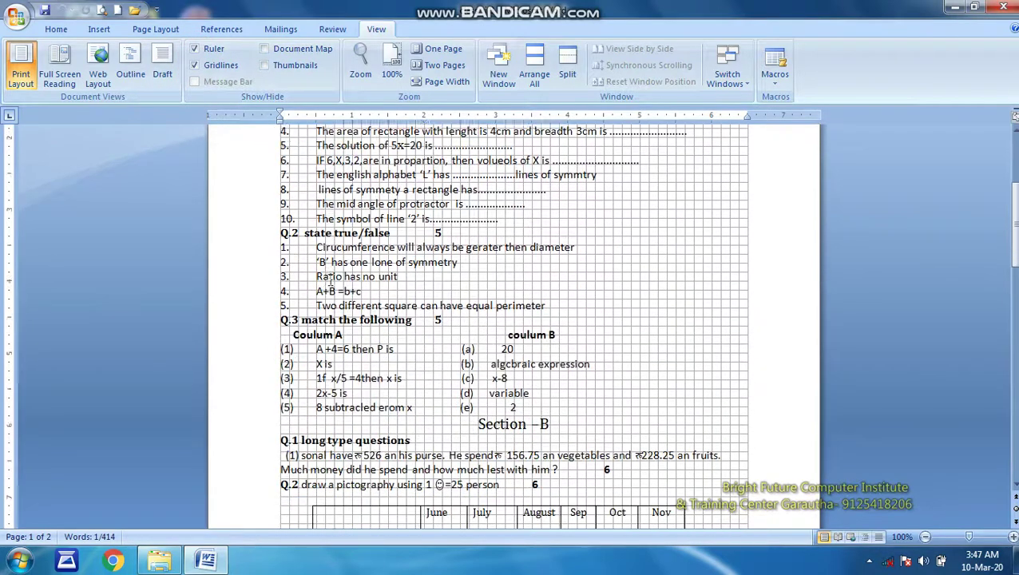
scroll(330, 279, down, 4)
scroll(331, 280, up, 4)
scroll(445, 230, up, 5)
scroll(444, 230, up, 1)
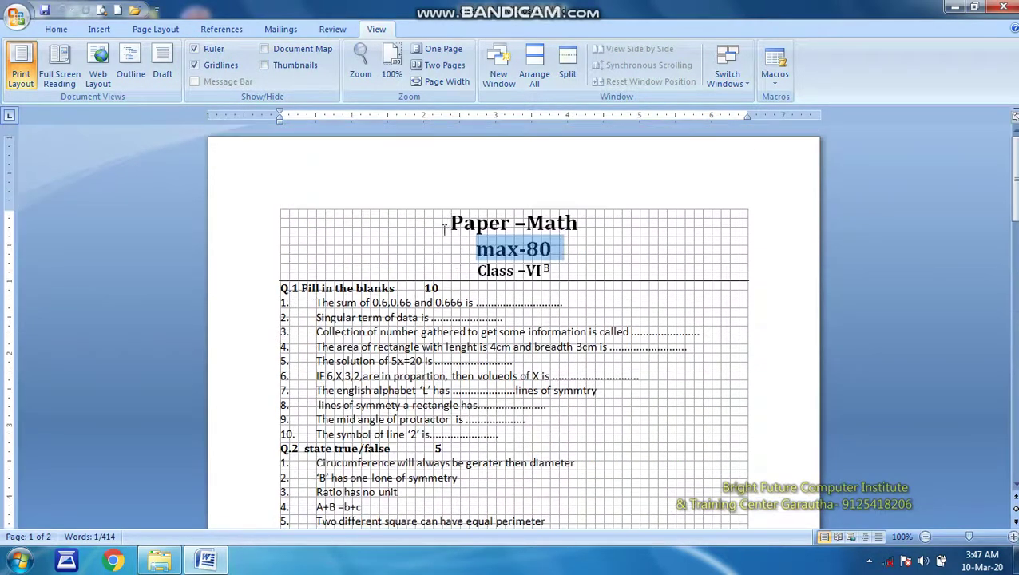
Place the cursor before the title and scroll through the gridded question paper.
click(404, 223)
click(312, 212)
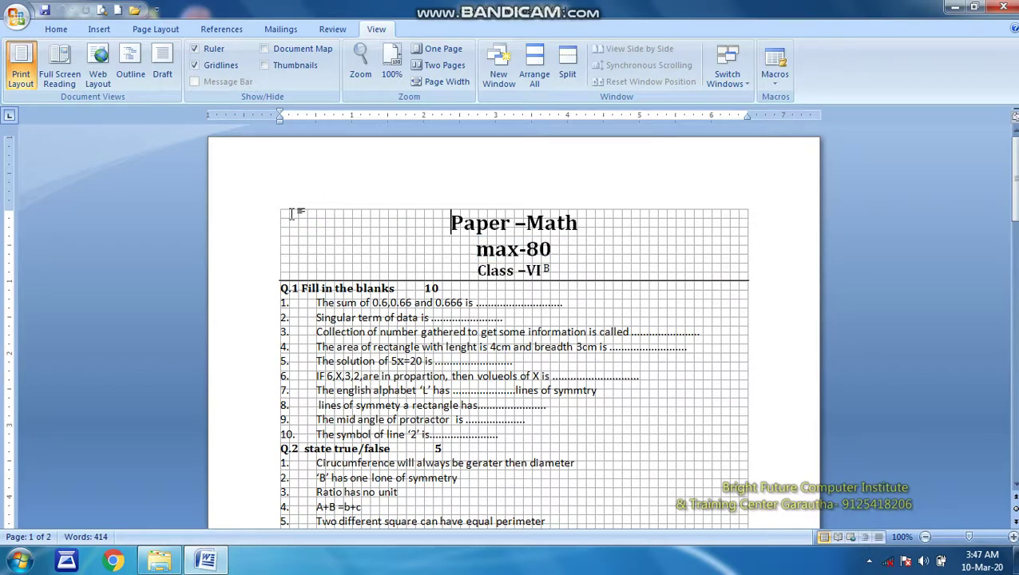
scroll(582, 372, down, 6)
scroll(582, 372, up, 6)
scroll(479, 303, down, 2)
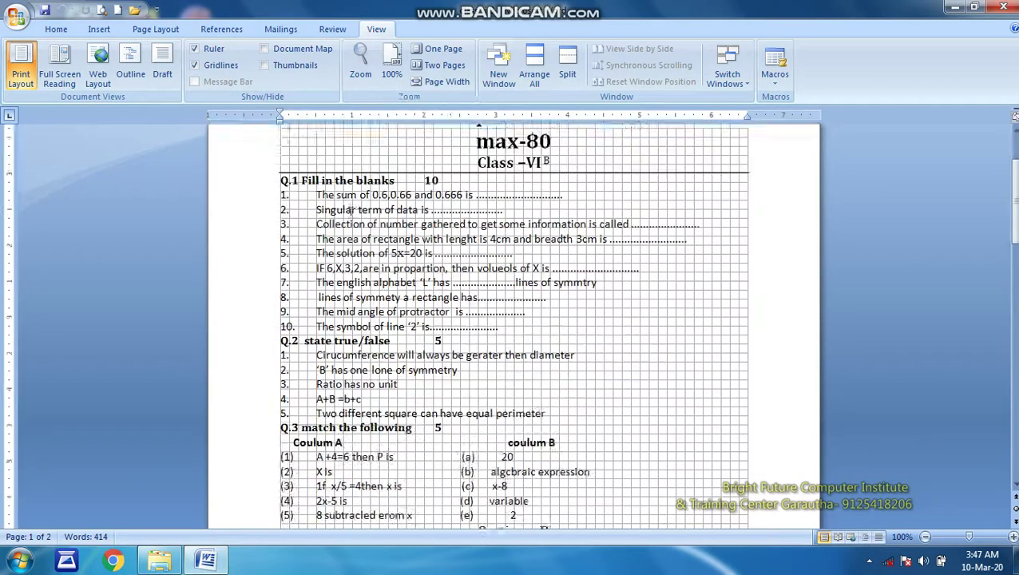
scroll(349, 221, down, 3)
scroll(349, 221, down, 2)
scroll(319, 199, up, 7)
scroll(311, 192, up, 5)
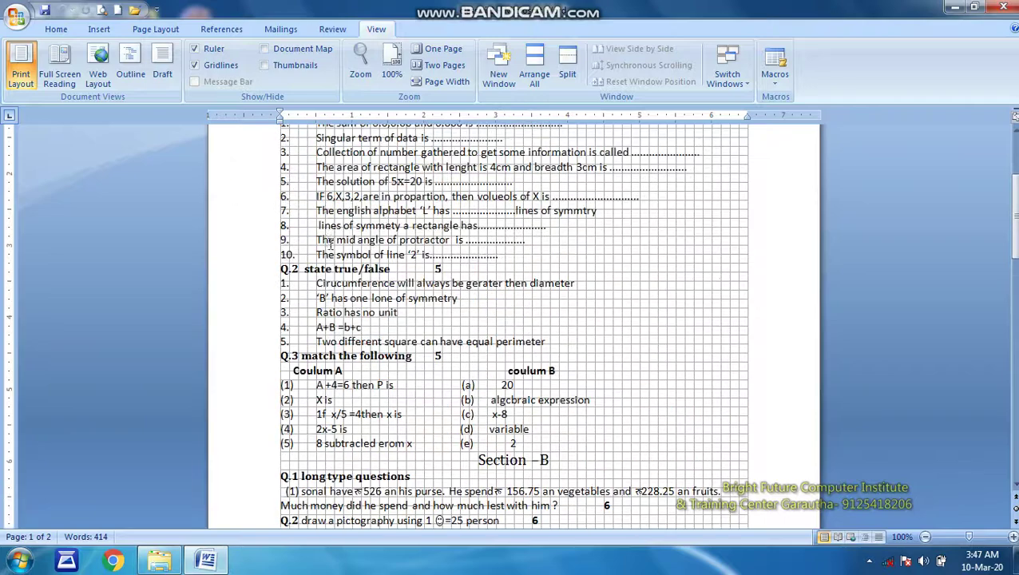
scroll(304, 185, up, 5)
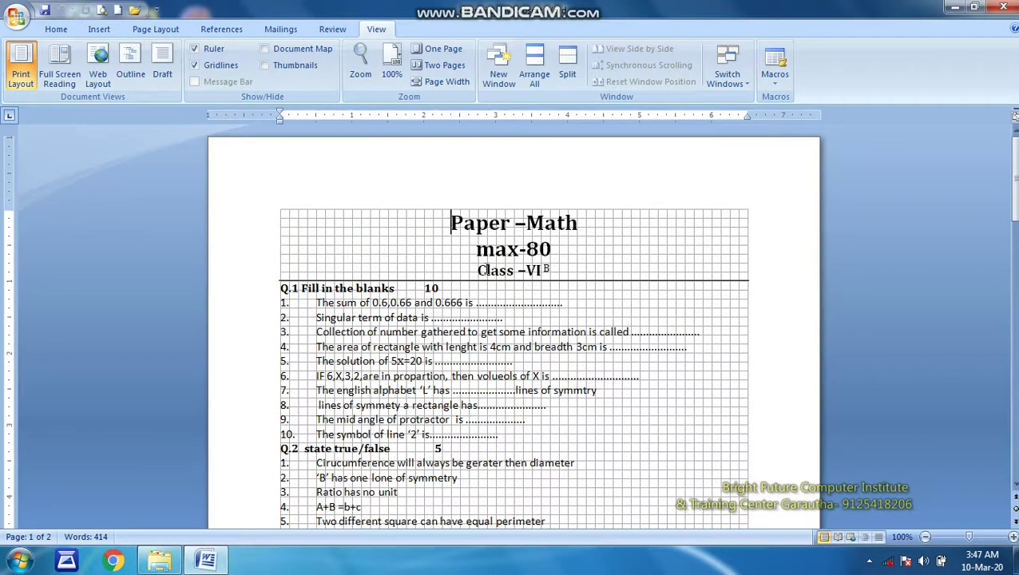
Apply the 0.5-inch Last Custom Setting margins from Page Layout.
click(155, 29)
click(115, 64)
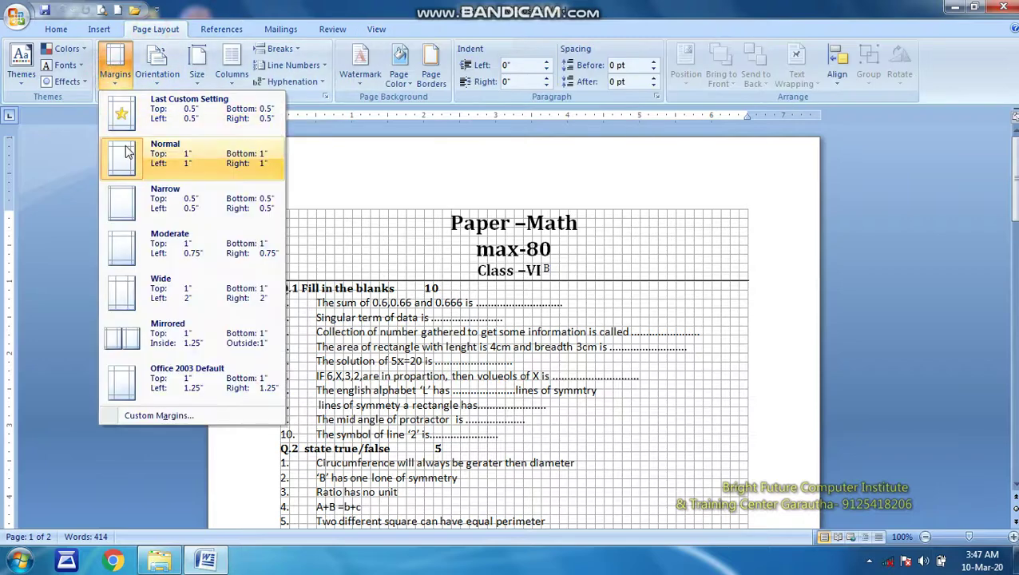
click(151, 115)
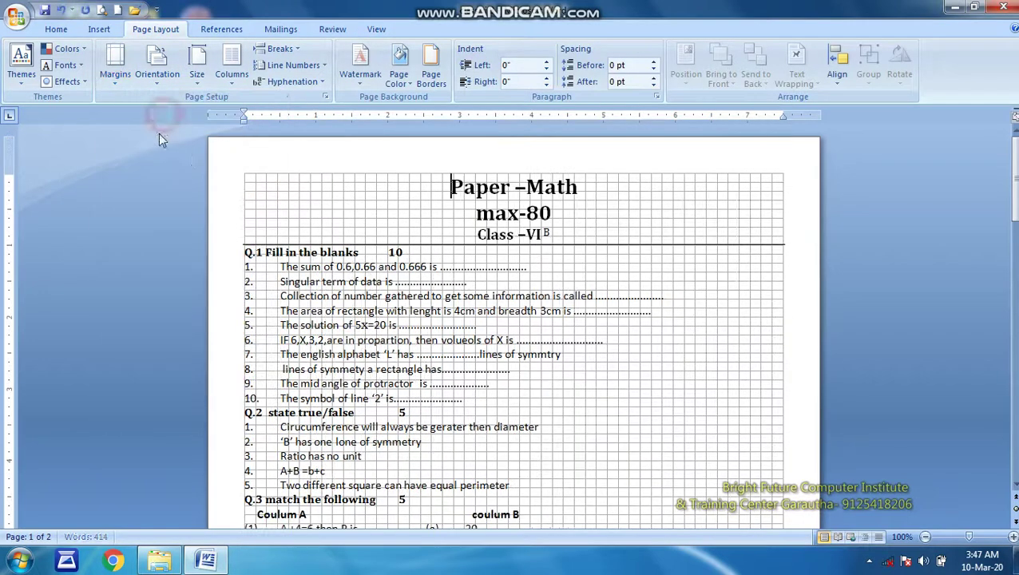
Set the paper size to A4, leaving the orientation unchanged.
click(193, 83)
scroll(256, 196, up, 3)
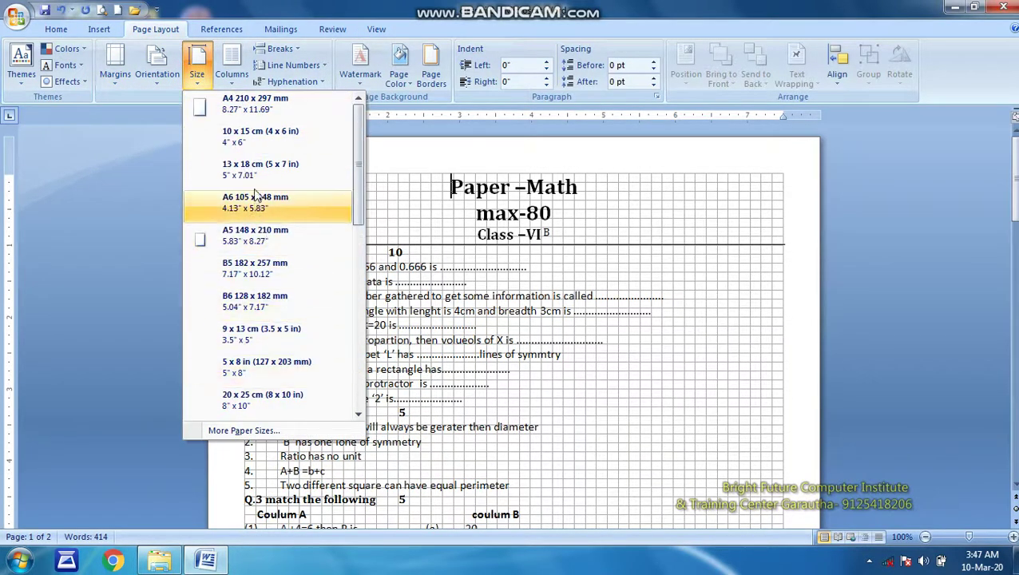
click(255, 103)
click(157, 60)
click(162, 49)
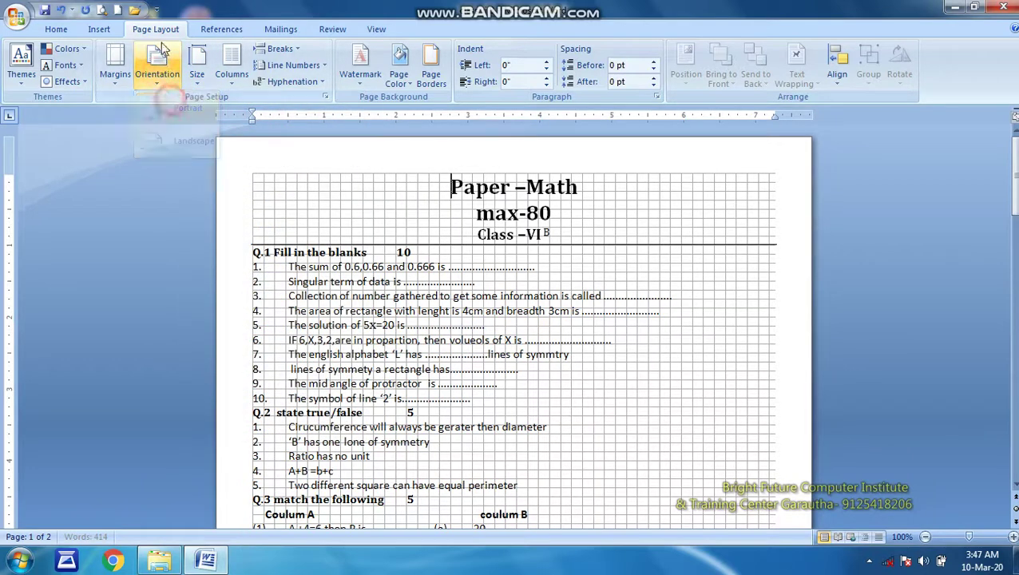
click(370, 29)
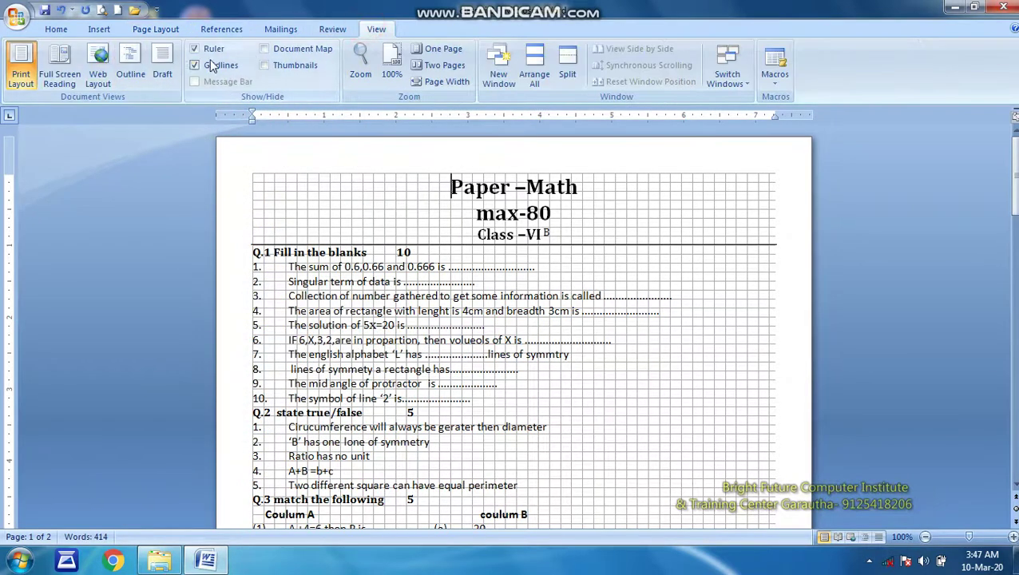
Hide gridlines and use the Document Map to visit Section -B, Q.1 and the title.
click(209, 65)
click(286, 49)
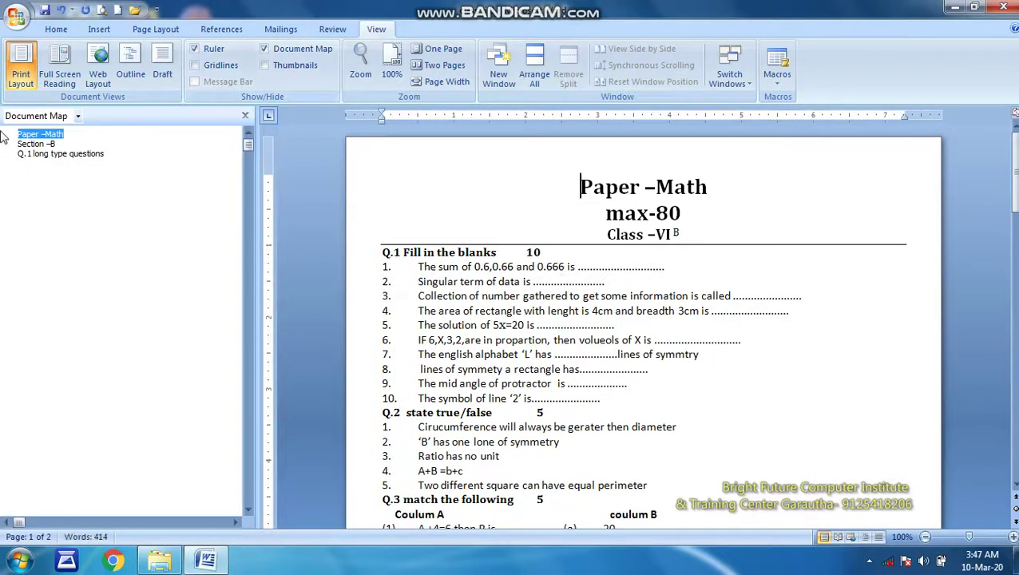
click(28, 145)
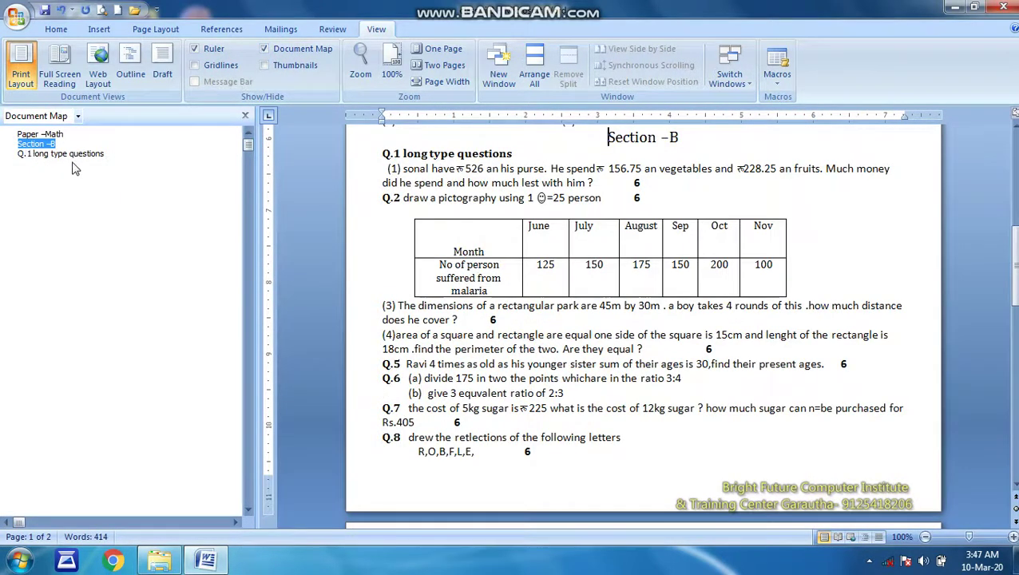
click(61, 153)
click(40, 134)
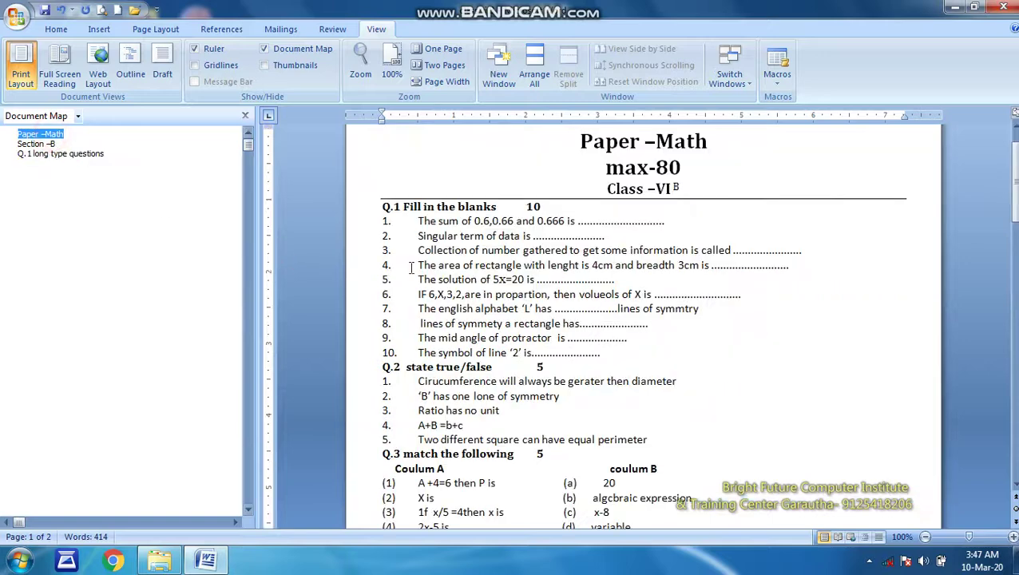
click(244, 116)
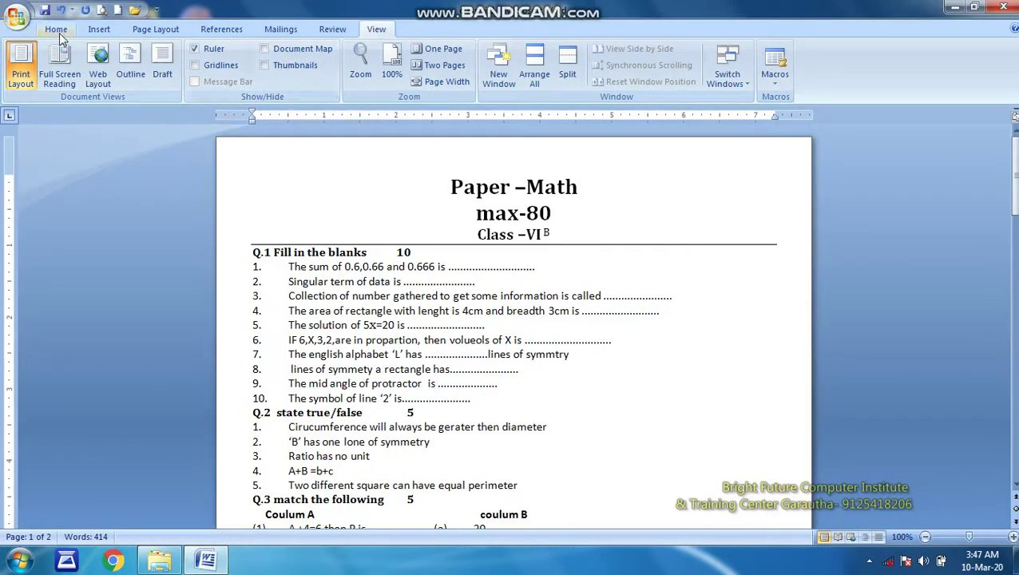
Preview the Heading 1 style on the title, then click into the Class –VI line.
click(58, 32)
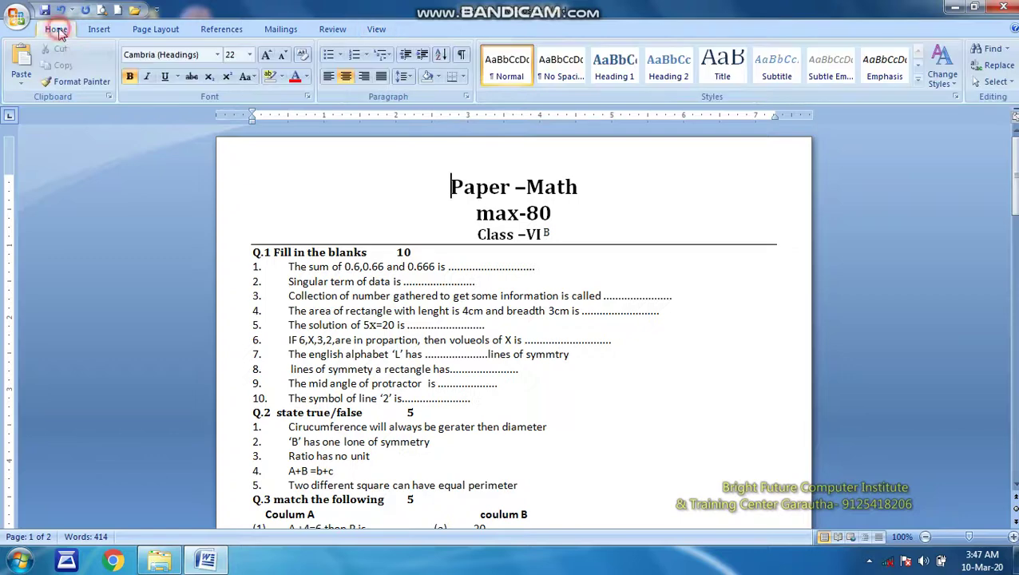
click(609, 77)
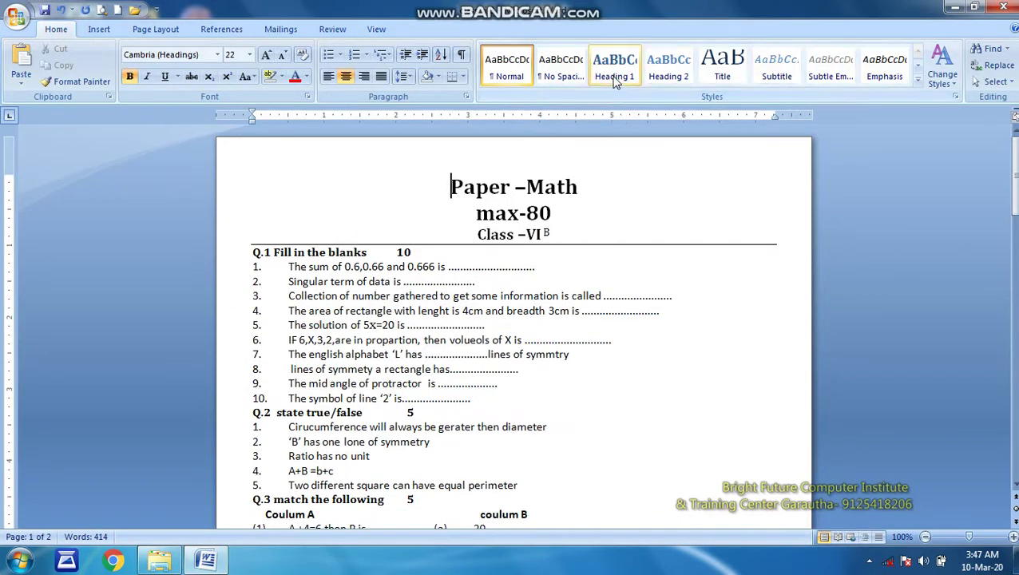
click(520, 234)
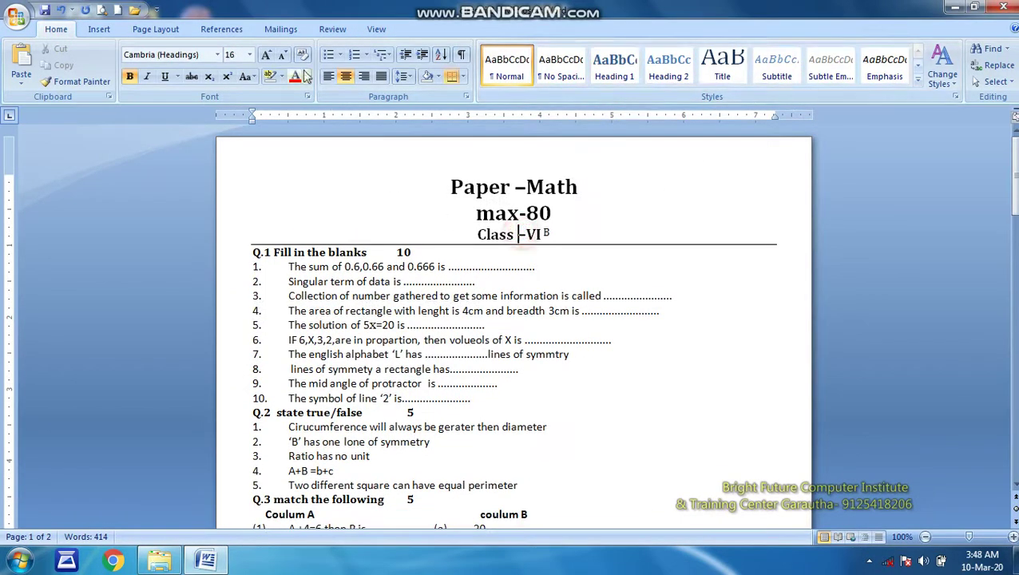
click(376, 30)
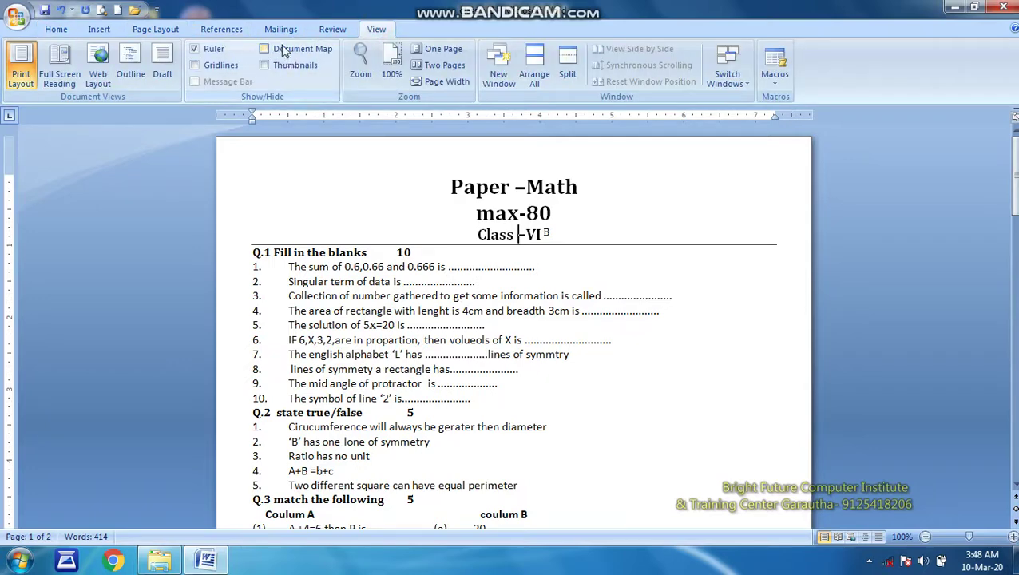
Jump between pages 1 and 2 using the Thumbnails pane, then hide it.
click(267, 65)
click(62, 257)
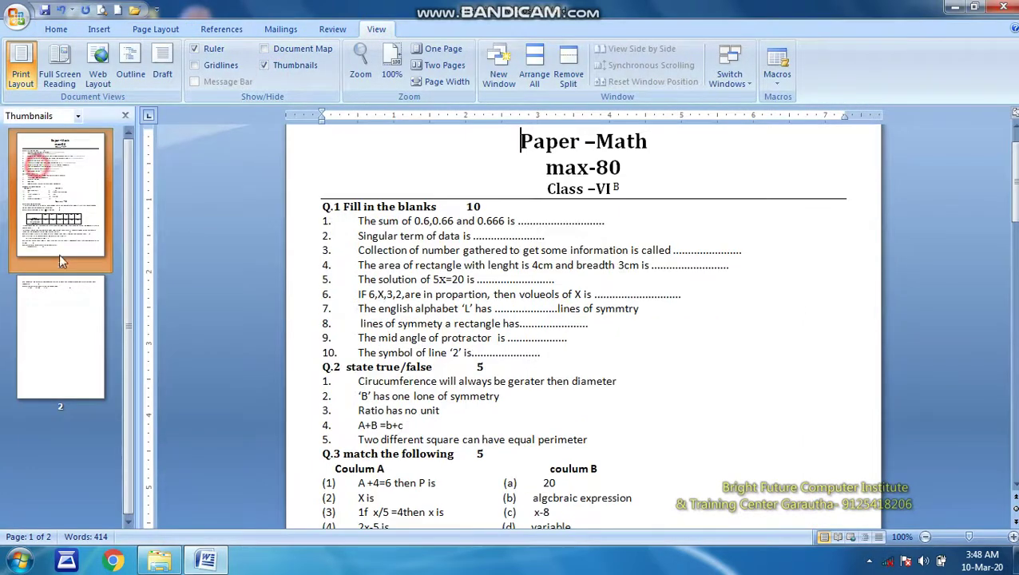
click(41, 328)
click(69, 213)
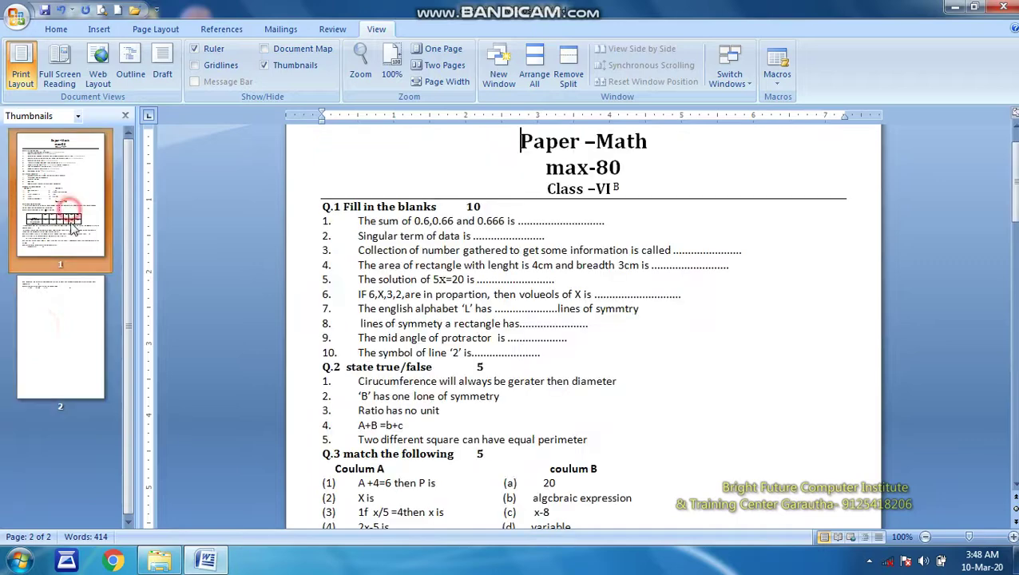
click(67, 311)
click(89, 185)
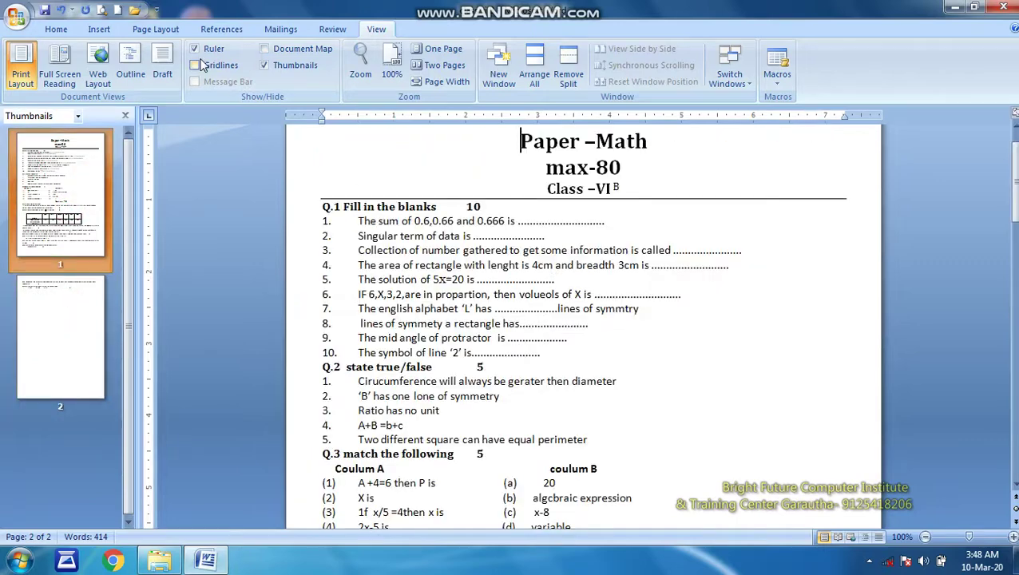
click(266, 65)
scroll(361, 256, up, 1)
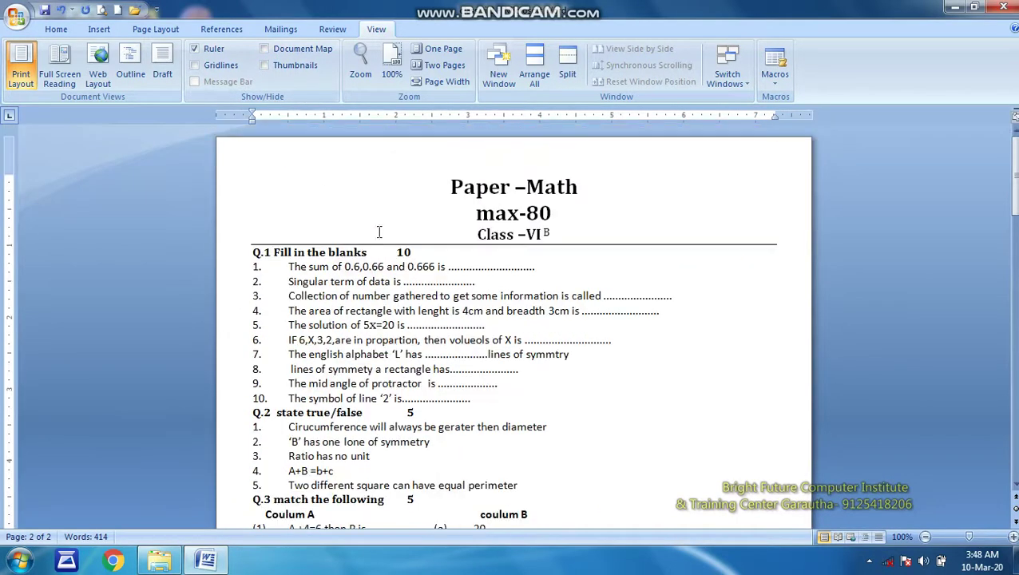
Zoom to 75%, reset to 100%, then view One Page and Two Pages.
click(360, 64)
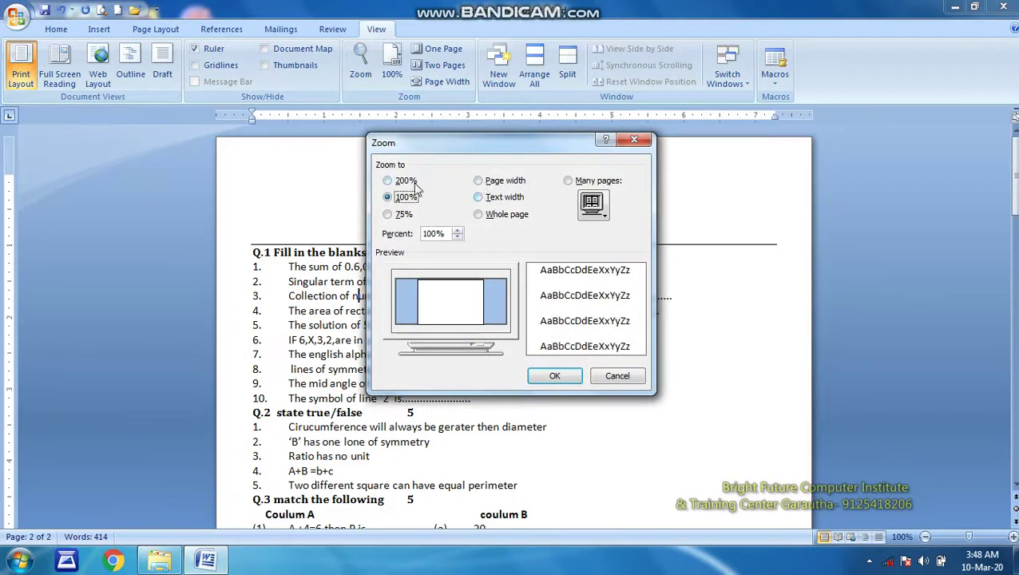
click(387, 214)
click(554, 373)
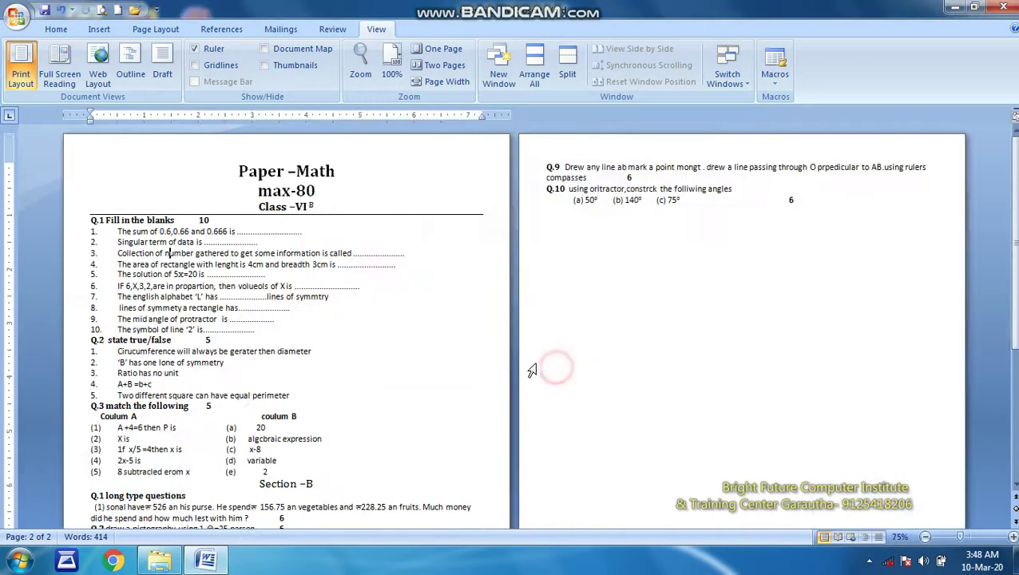
click(392, 68)
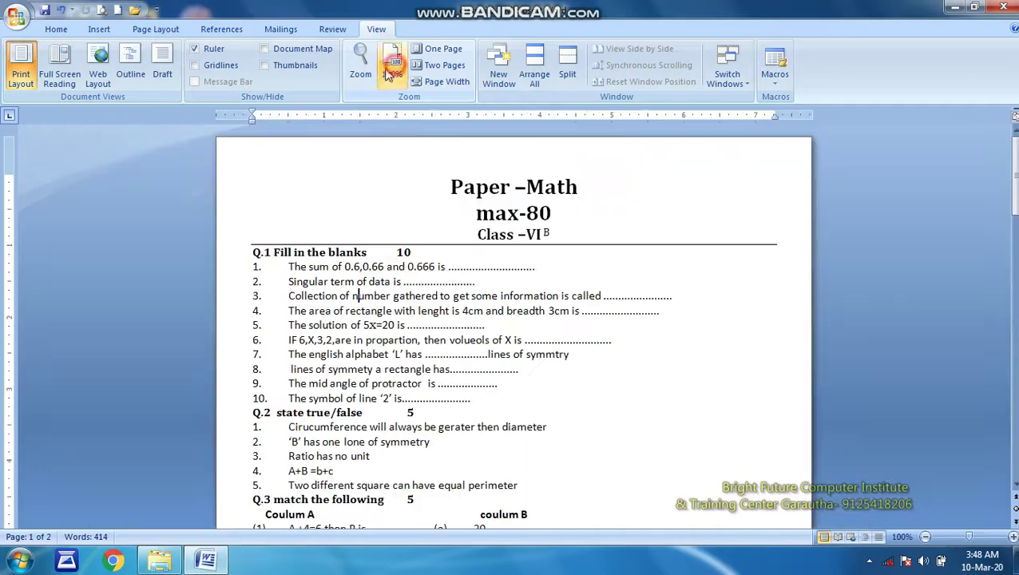
click(439, 48)
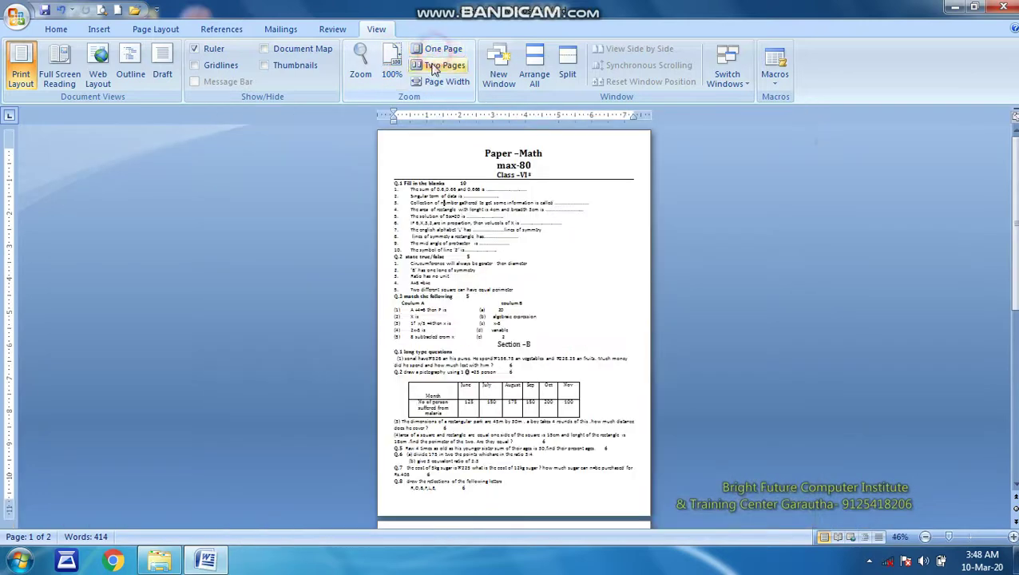
click(435, 68)
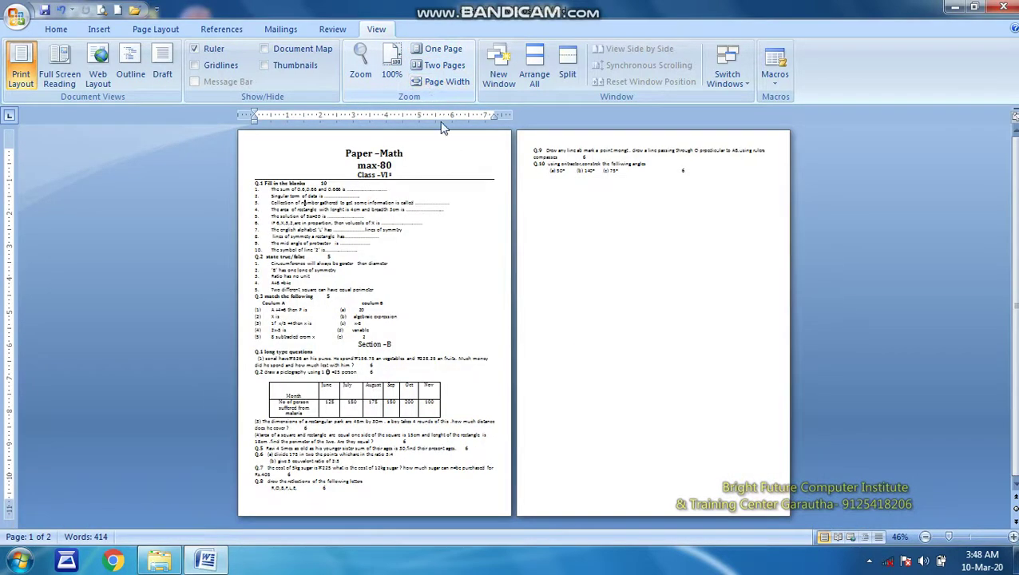
Cancel the Zoom dialog and step the status-bar zoom down to 40%, then up to 110%.
click(359, 64)
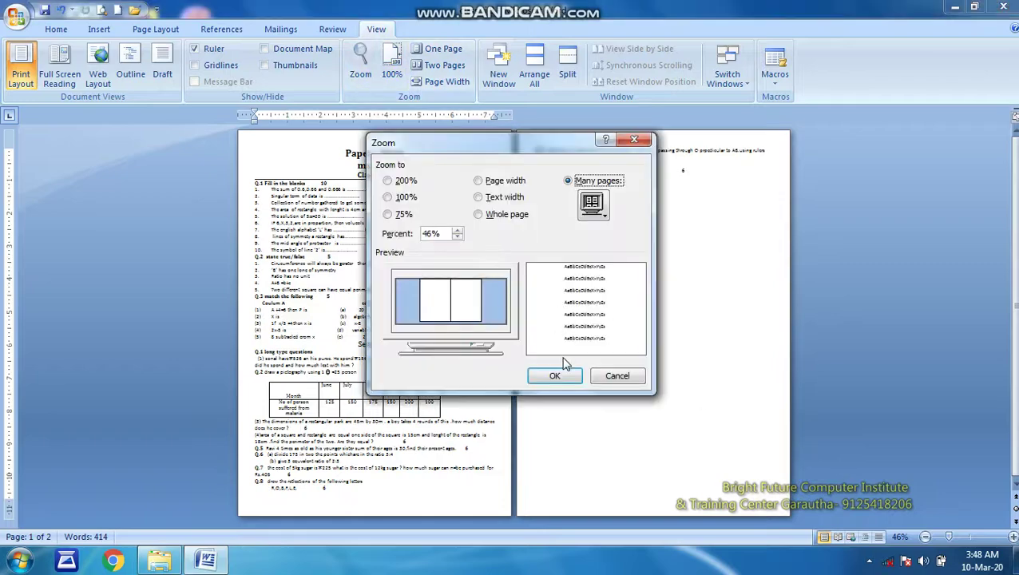
click(611, 374)
click(924, 537)
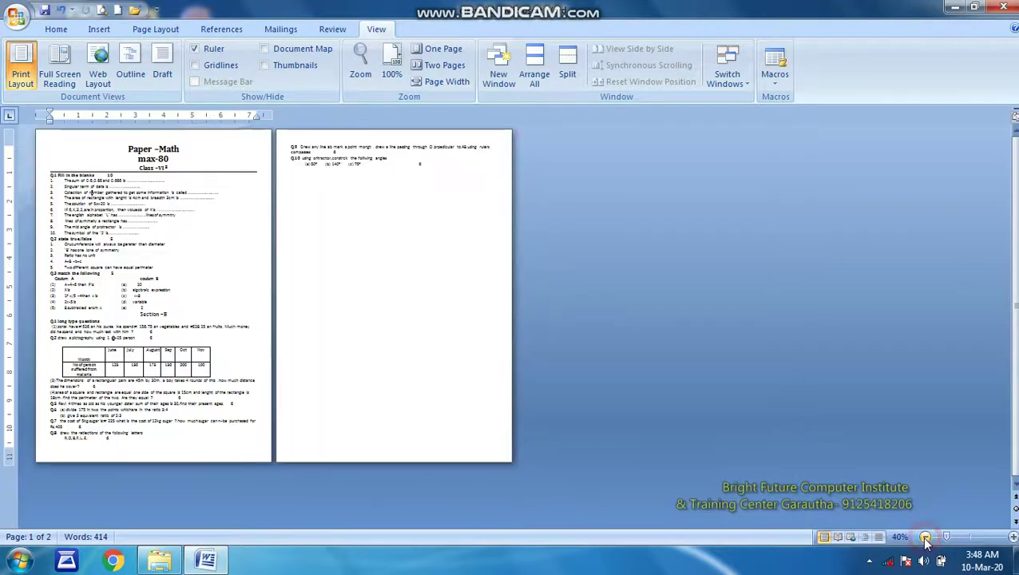
click(924, 537)
click(1012, 537)
click(1012, 537)
click(1012, 538)
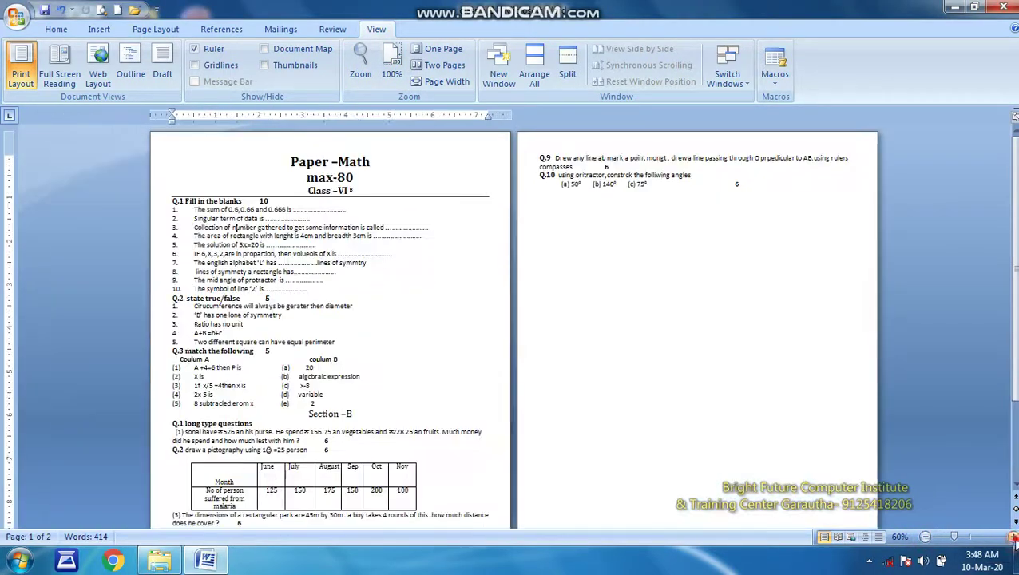
click(1012, 537)
click(1012, 537)
click(1012, 537)
click(1012, 538)
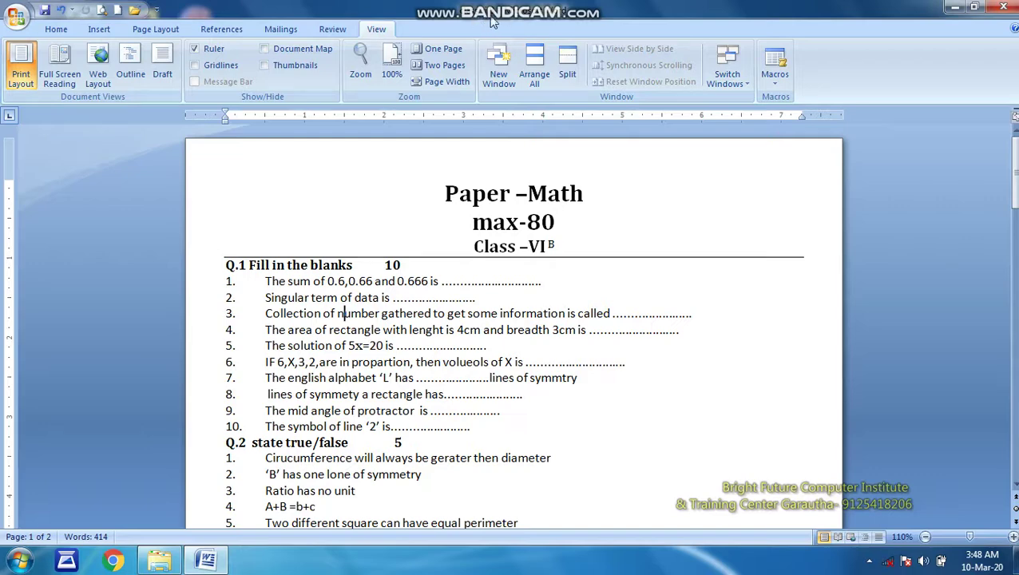
Open the document in two more windows, class vi B:2 and B:3.
click(497, 74)
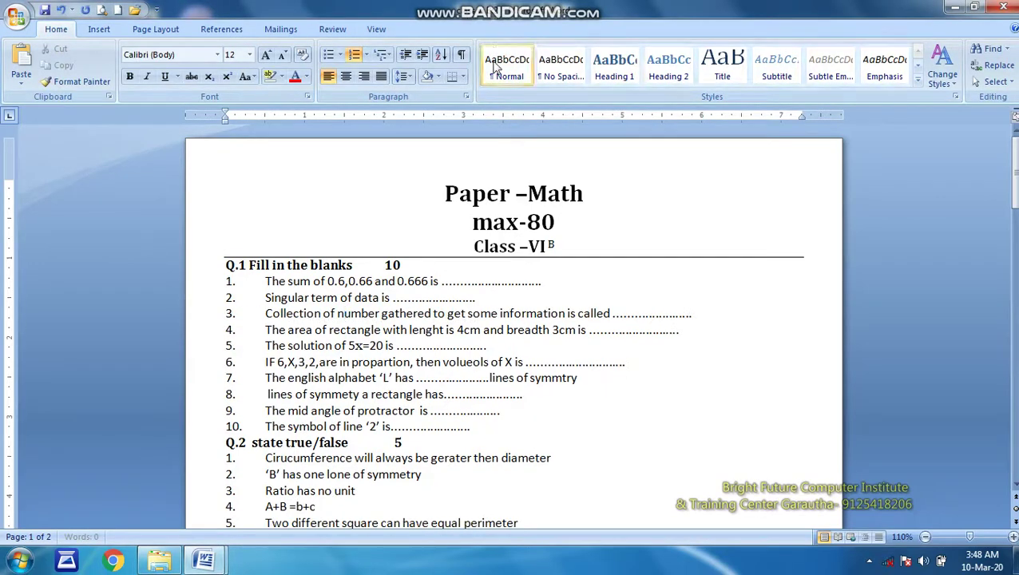
click(376, 28)
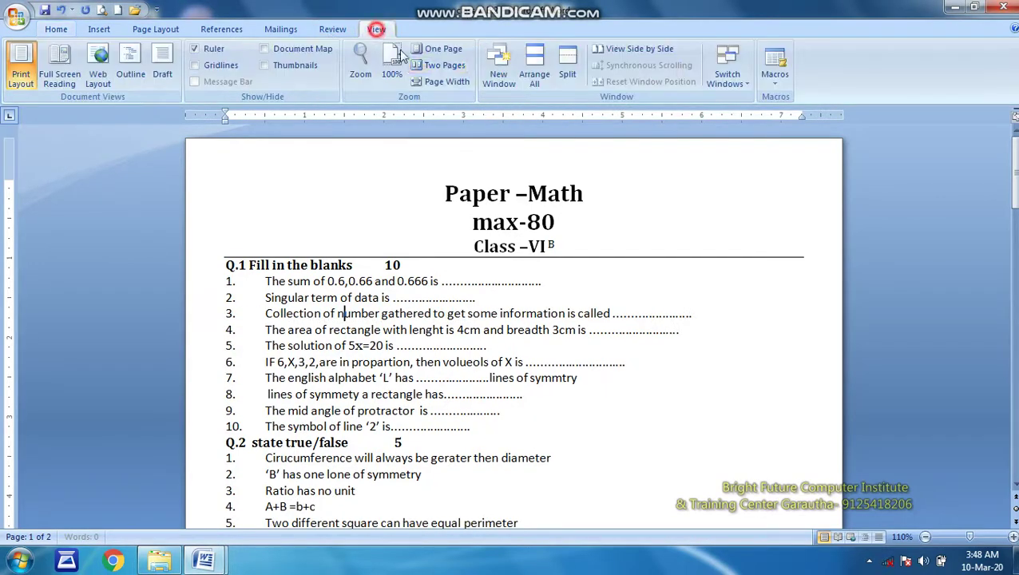
click(498, 68)
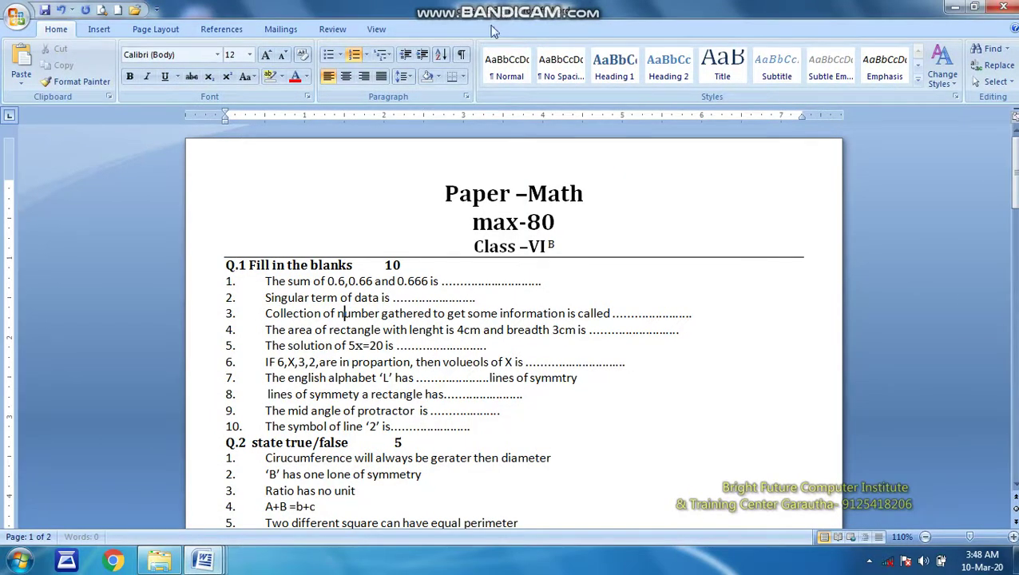
Arrange all three windows on screen and maximize the class vi B:1 window.
mouse_move(213, 557)
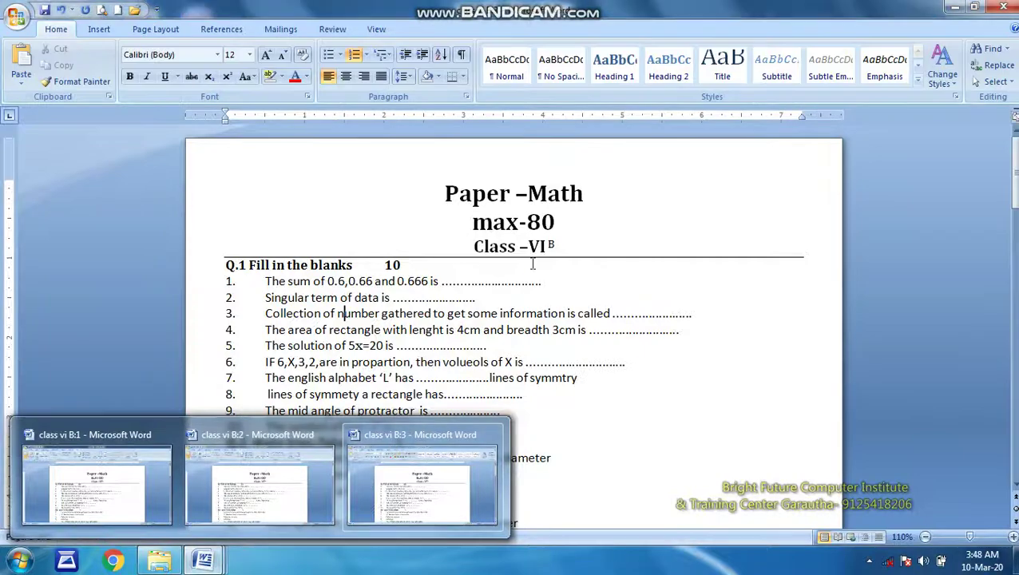
click(533, 264)
click(375, 30)
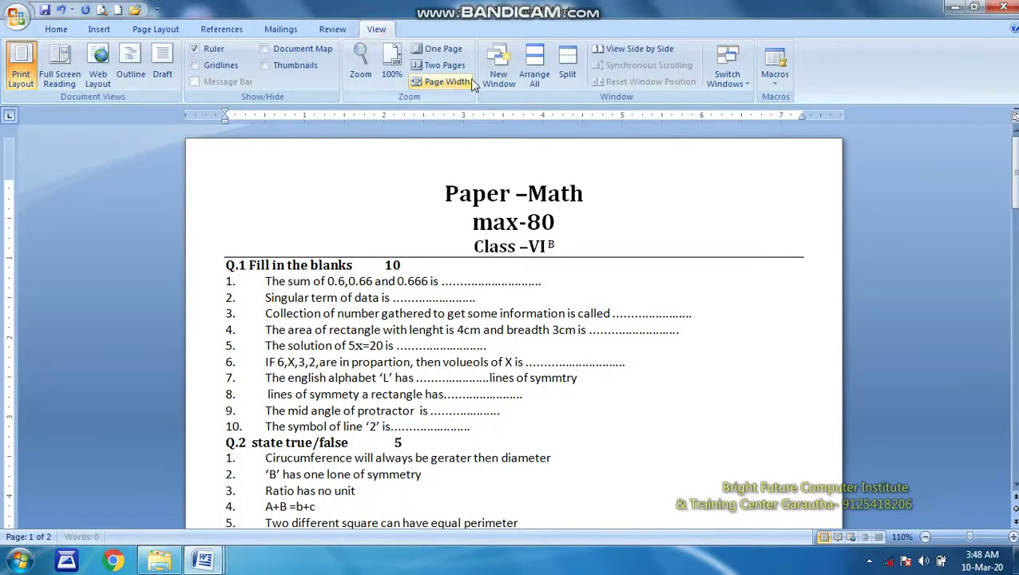
click(535, 72)
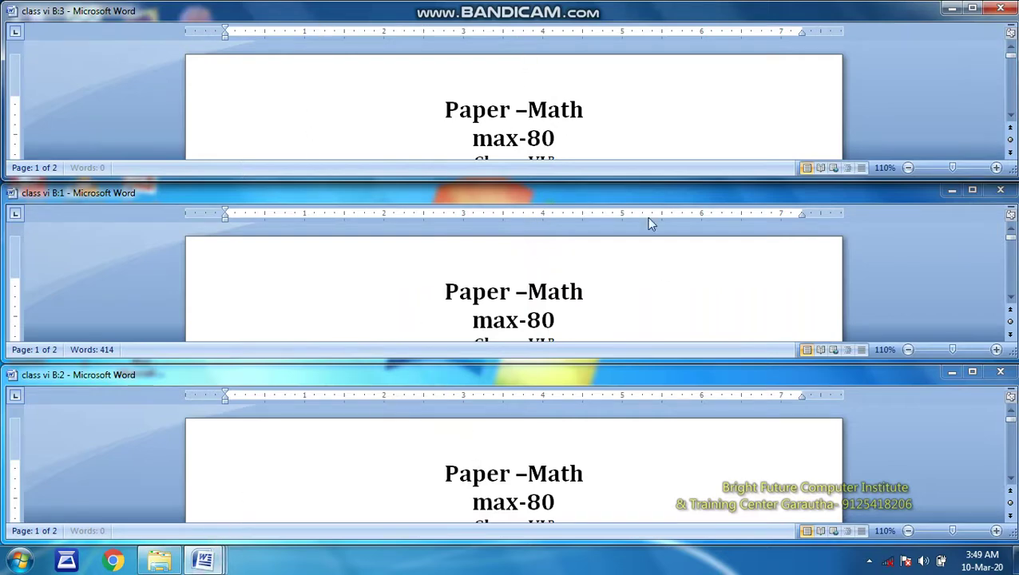
click(971, 191)
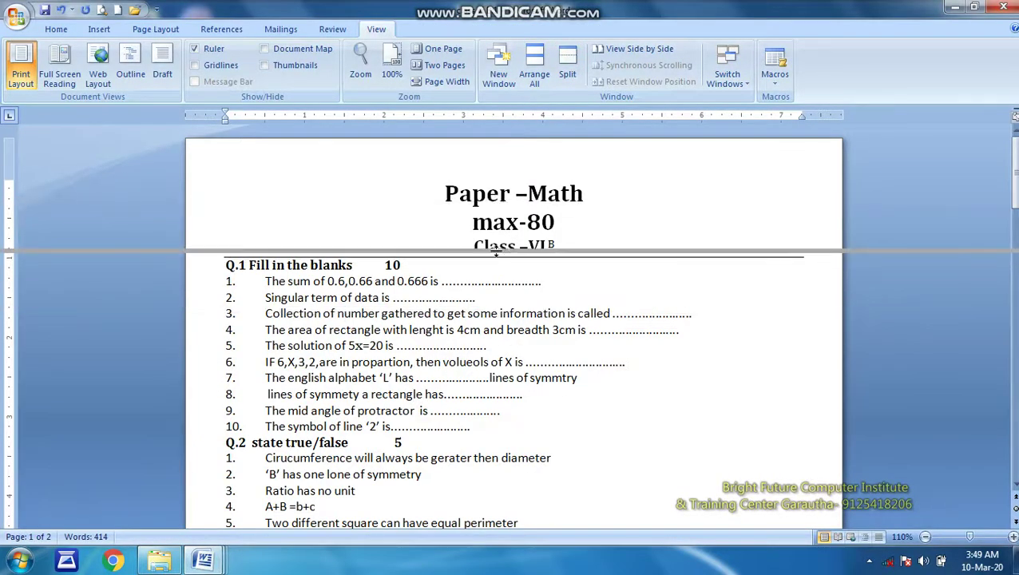
click(495, 259)
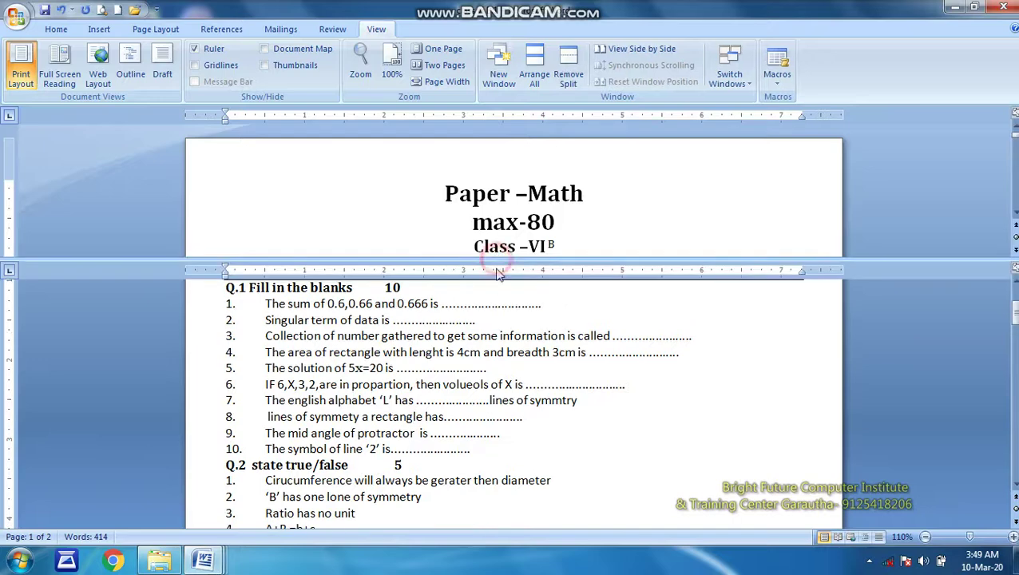
scroll(504, 300, down, 2)
scroll(502, 307, down, 3)
scroll(503, 307, down, 3)
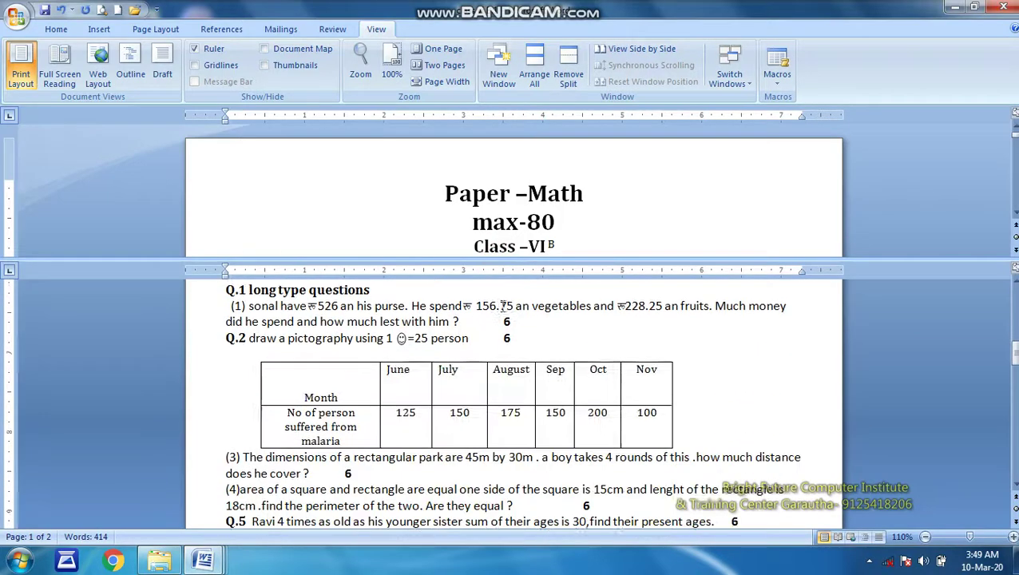
scroll(503, 307, down, 1)
scroll(502, 307, down, 2)
scroll(501, 308, down, 4)
scroll(501, 308, down, 1)
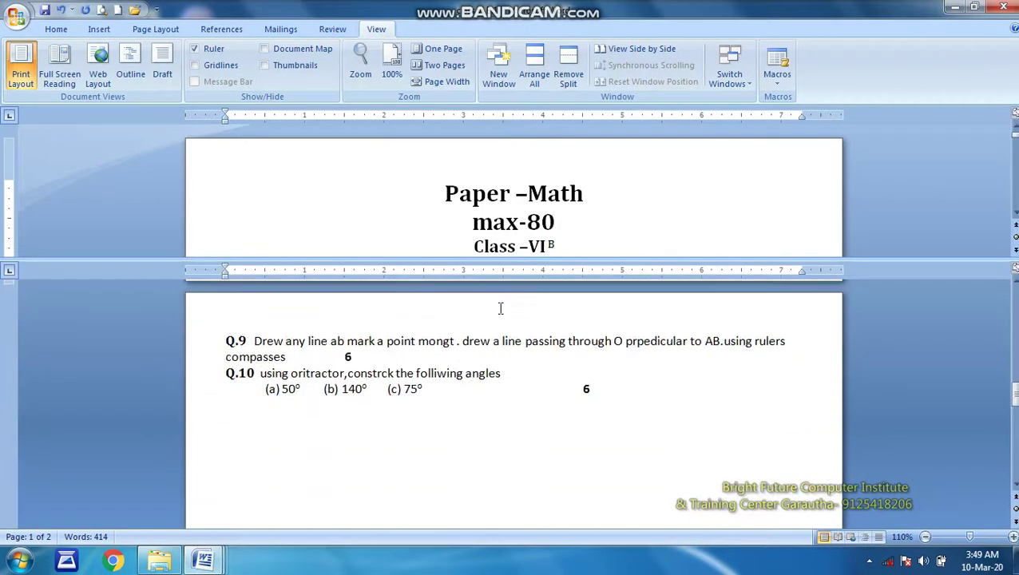
scroll(447, 419, down, 2)
scroll(439, 432, up, 3)
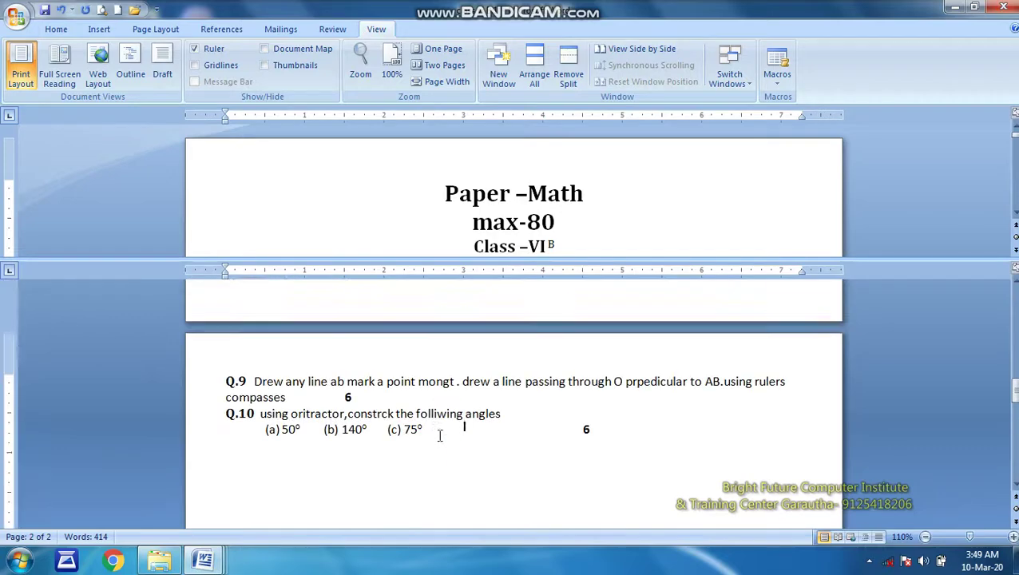
scroll(466, 425, up, 1)
scroll(453, 452, up, 5)
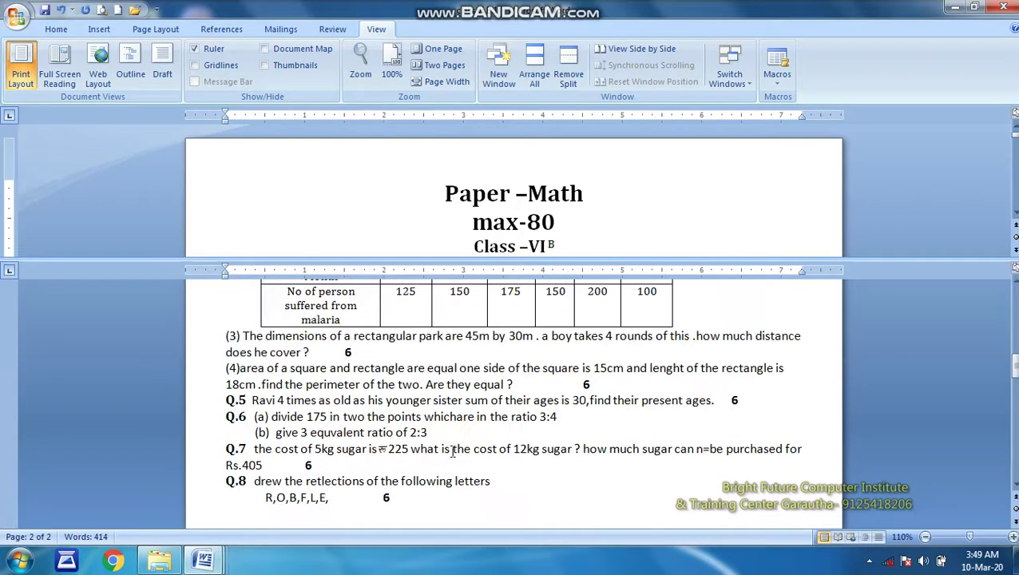
scroll(453, 452, up, 3)
scroll(452, 452, up, 8)
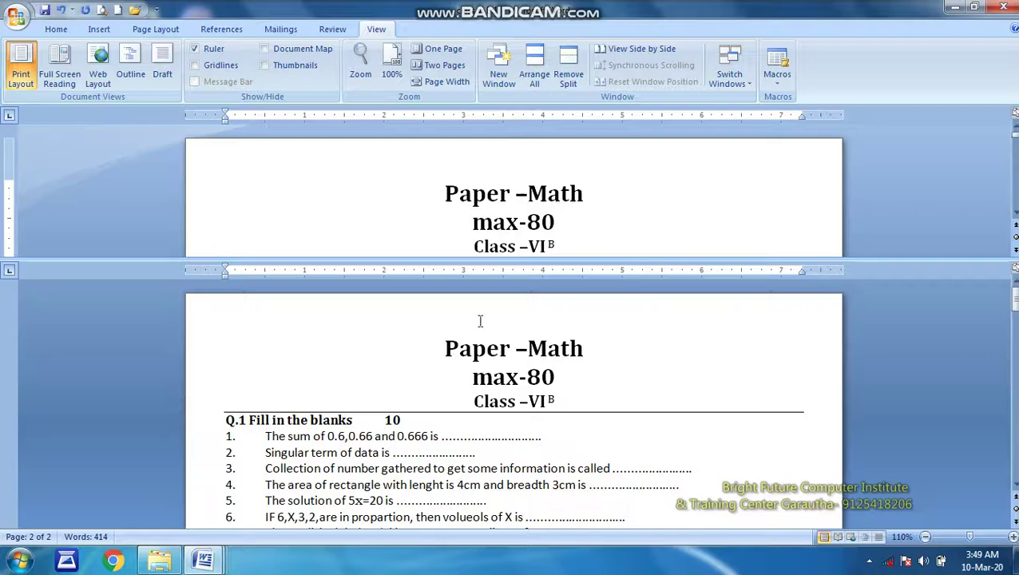
click(569, 80)
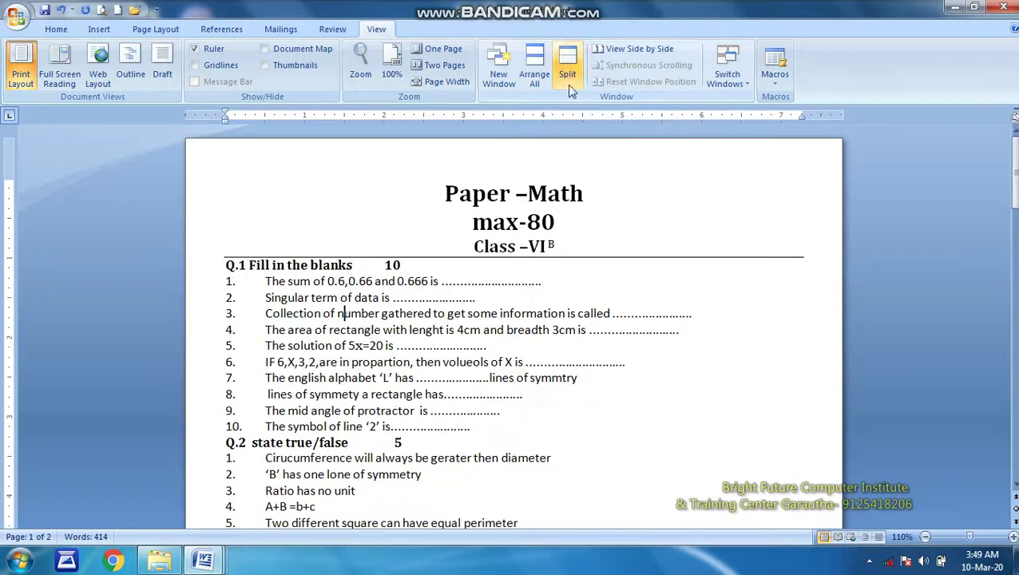
click(639, 49)
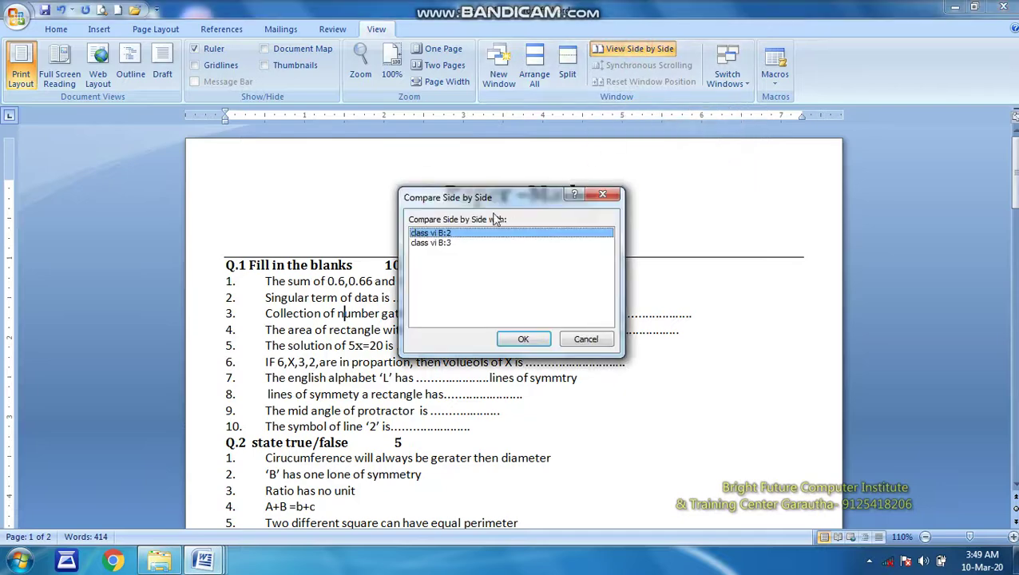
click(519, 339)
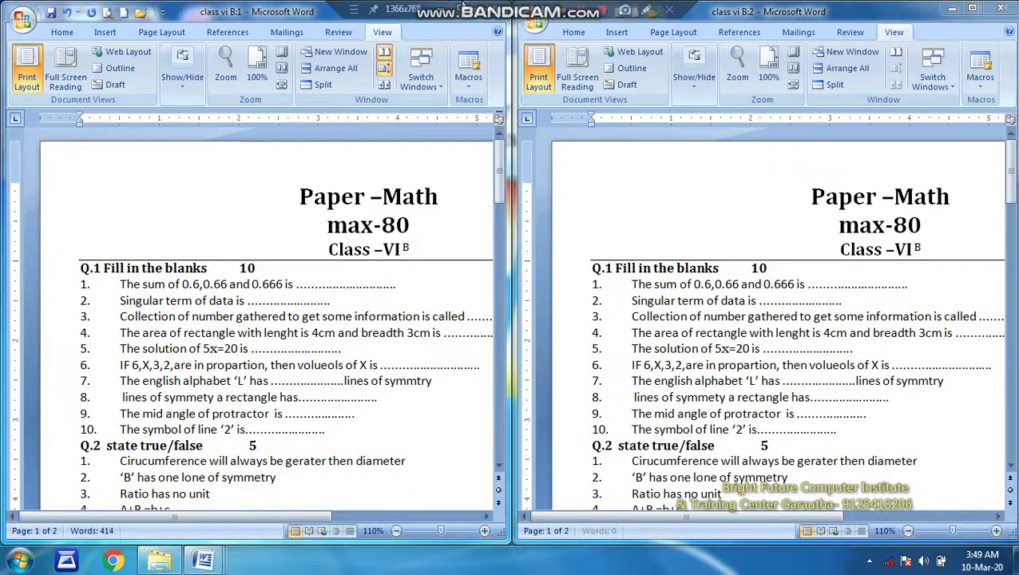
click(972, 11)
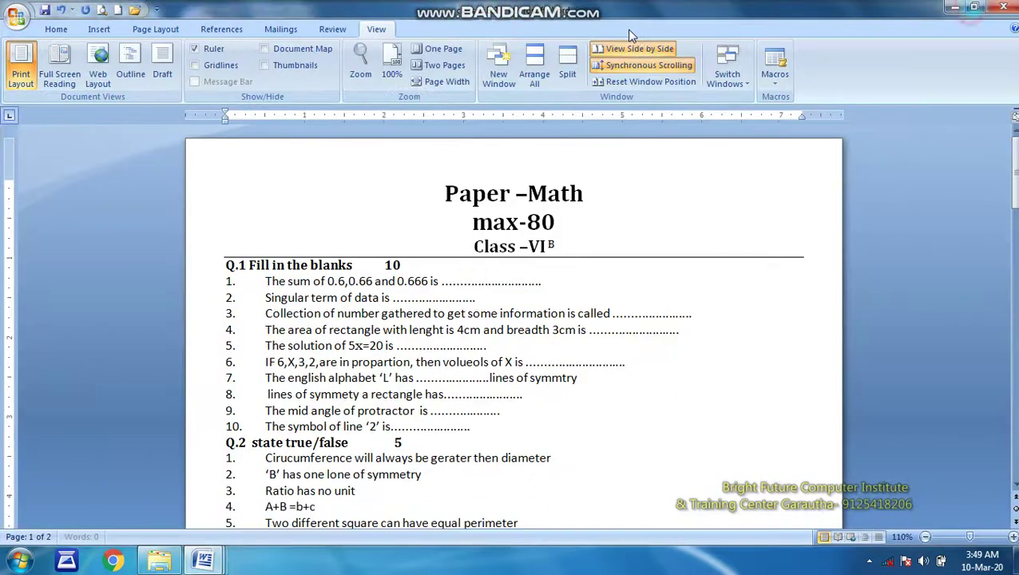
click(621, 50)
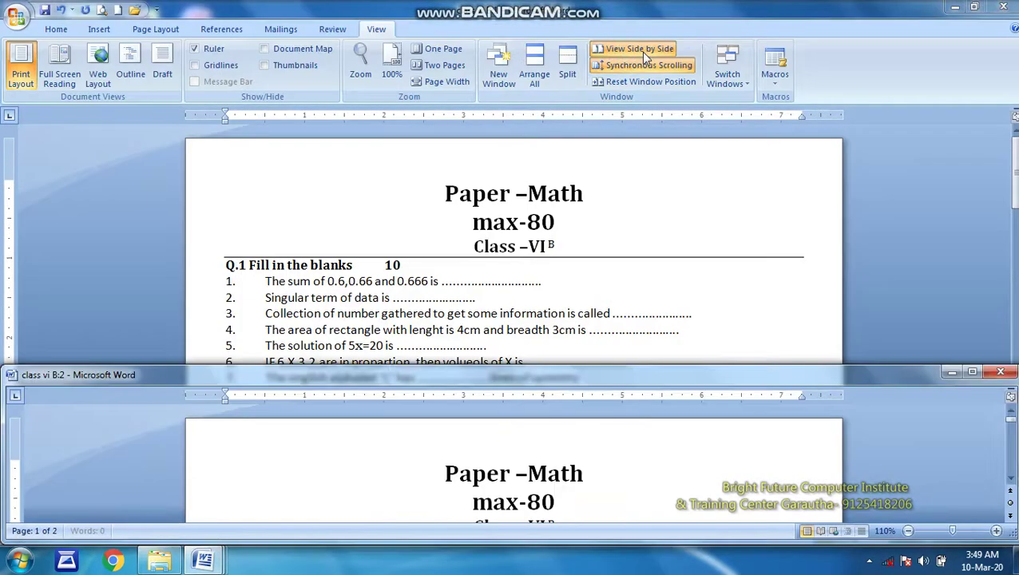
click(643, 50)
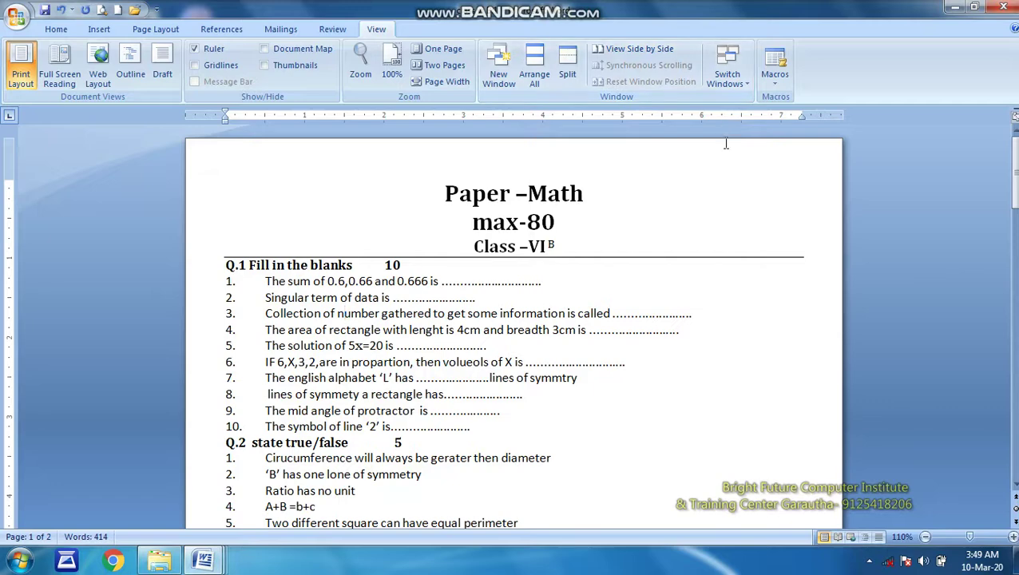
click(739, 86)
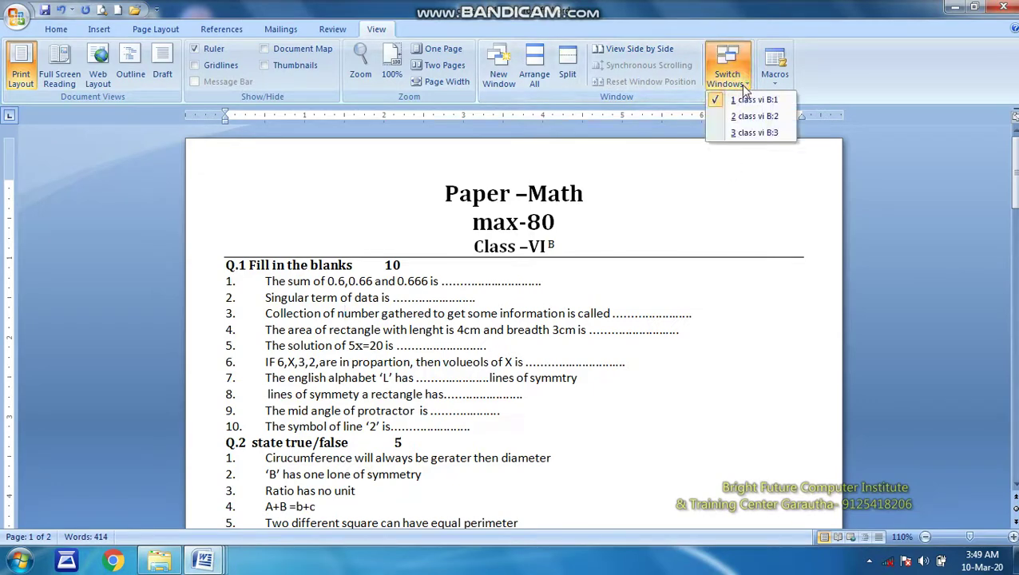
click(738, 86)
click(355, 193)
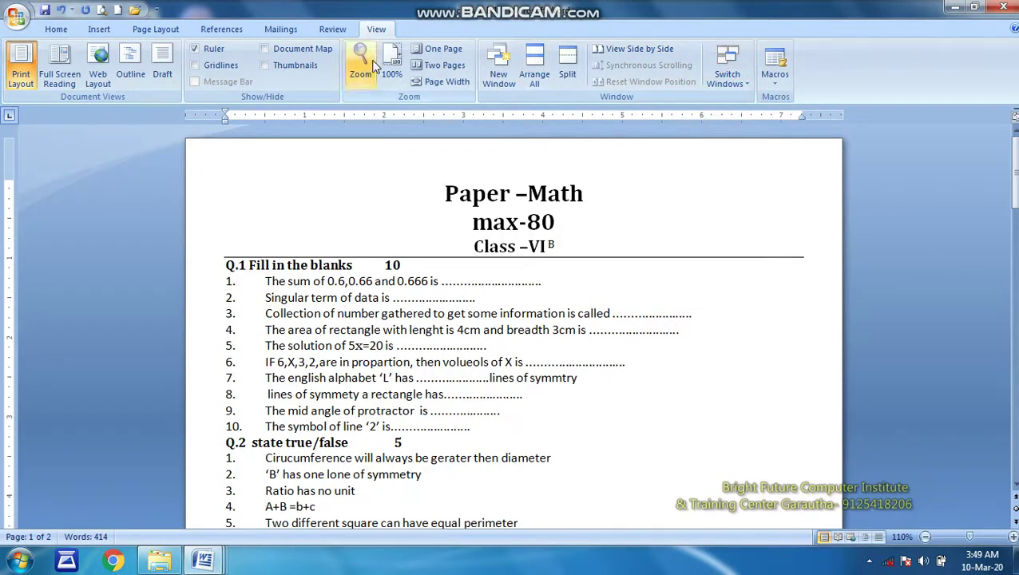
click(774, 86)
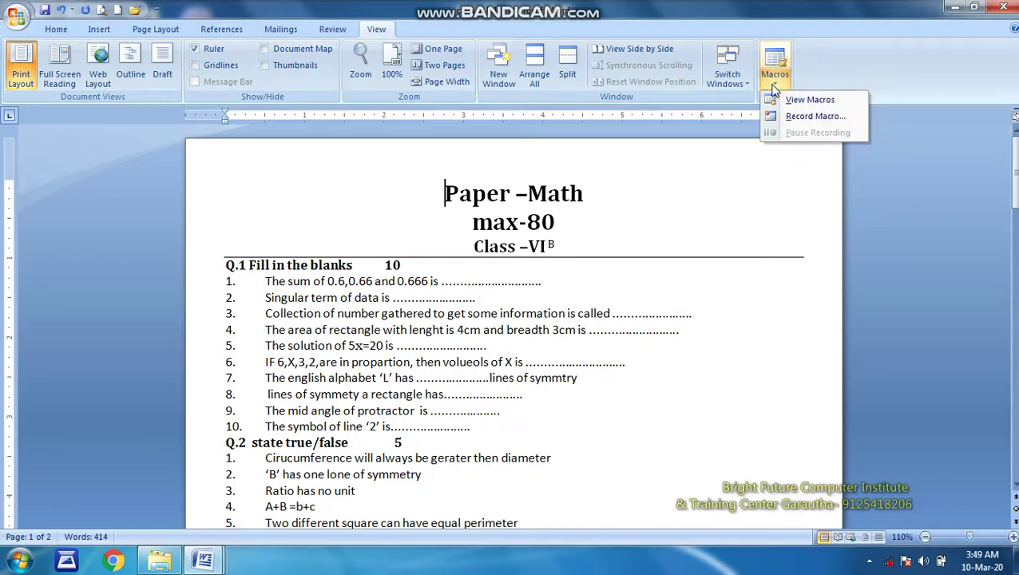
click(560, 201)
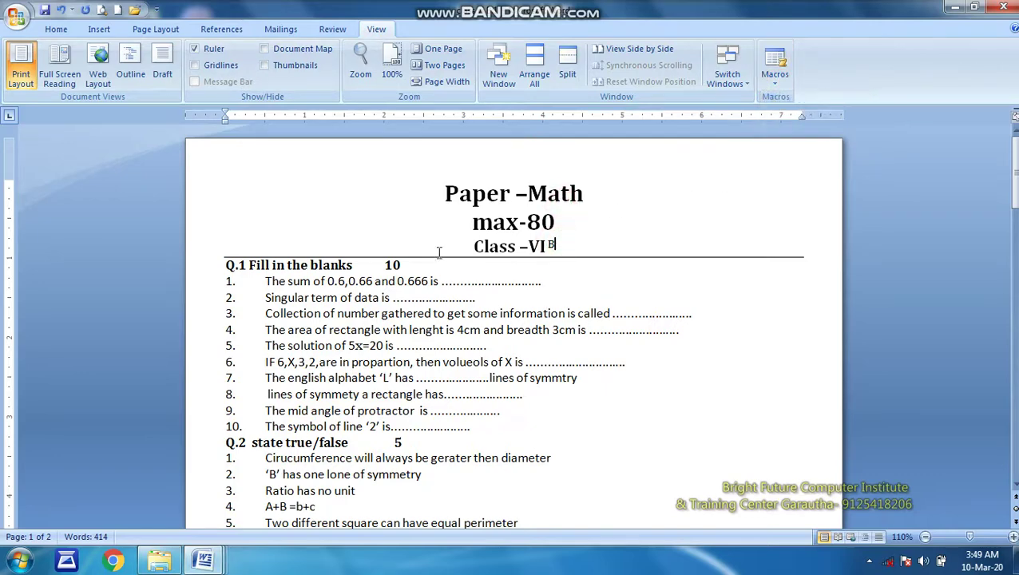
click(422, 226)
click(366, 171)
click(332, 28)
Close the class vi B windows one by one until Word asks whether to save changes.
click(375, 32)
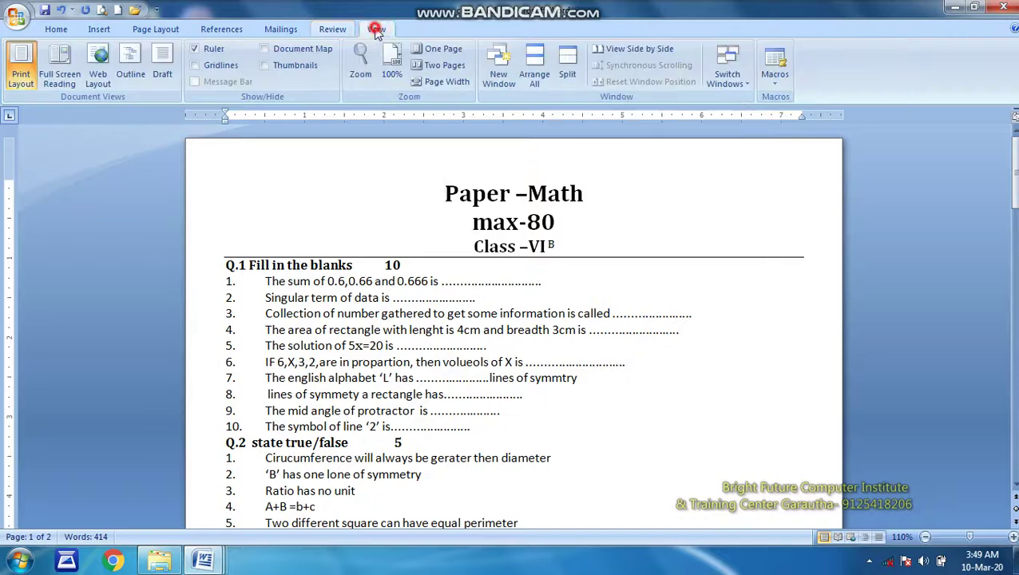
click(1000, 6)
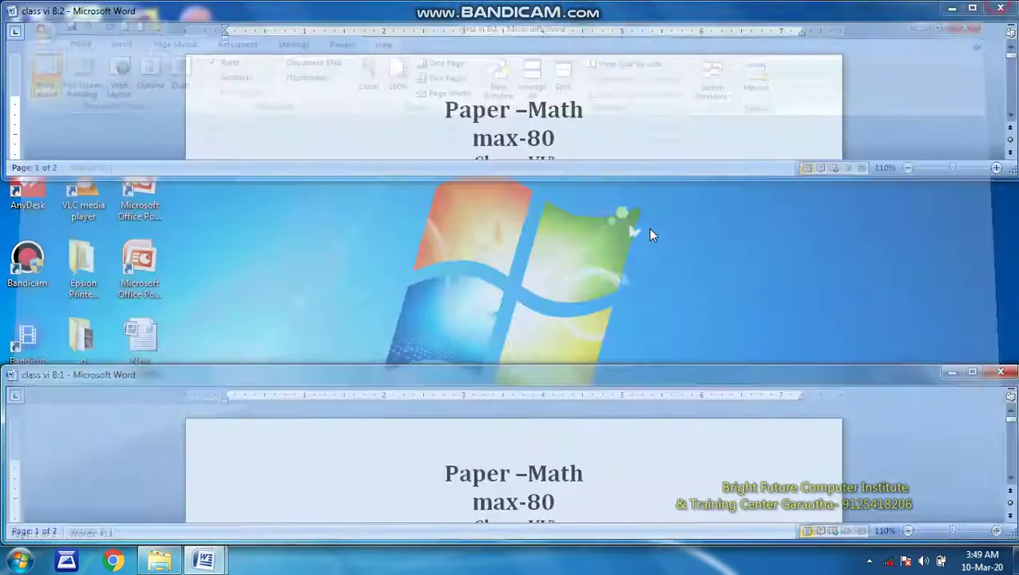
click(998, 8)
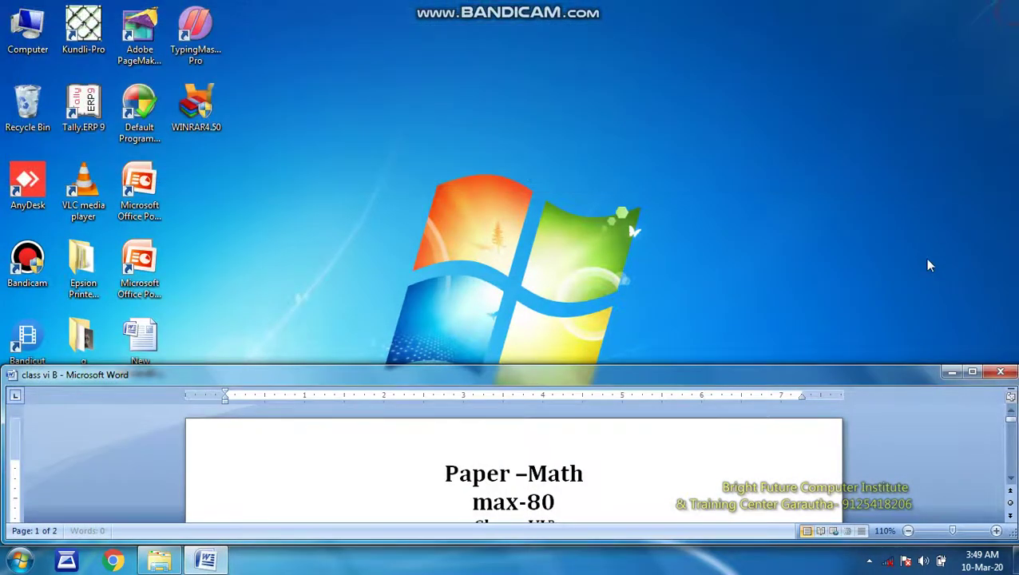
click(1000, 371)
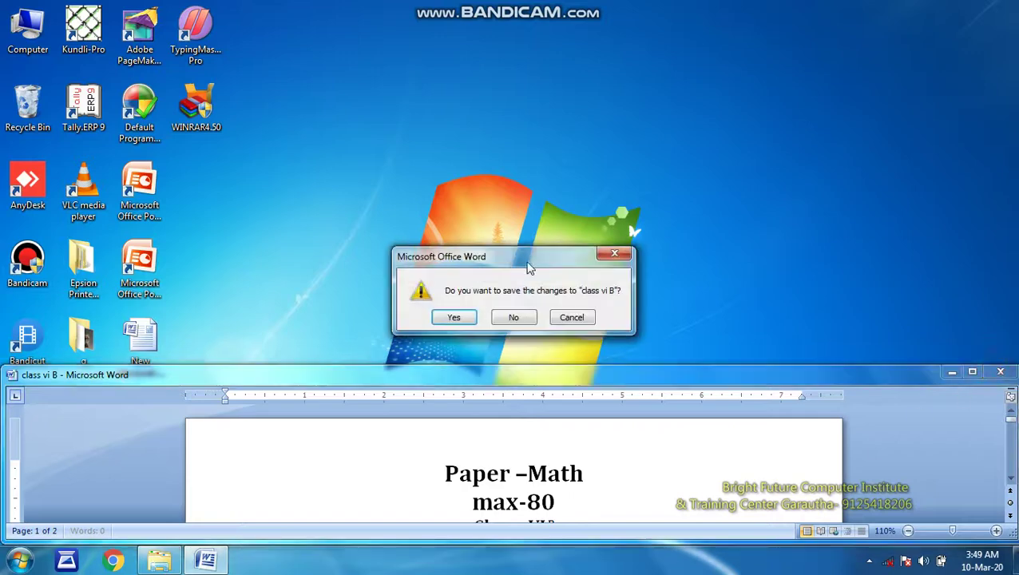